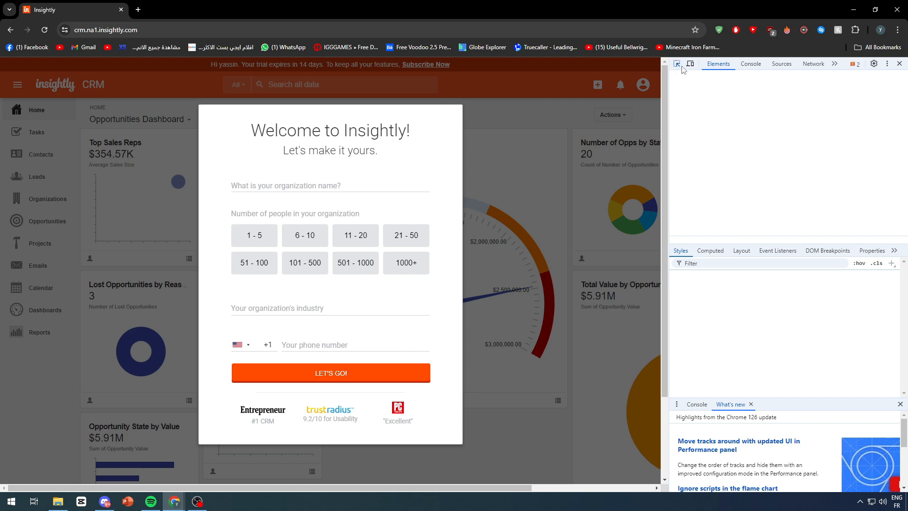
Step: Delete the dark modal backdrop element from the page and close the developer tools
key(Delete)
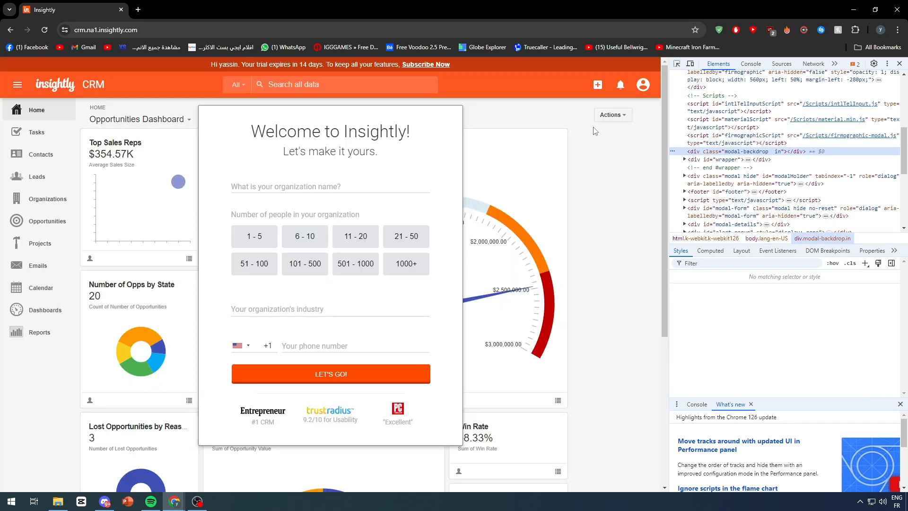
key(F12)
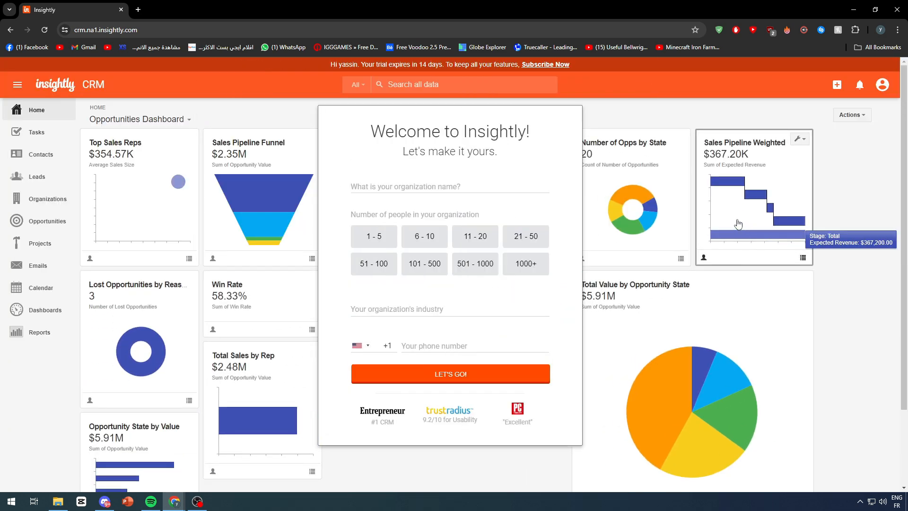
Step: Open the Integration List in the system settings and go on to the page showing all available integrations
click(882, 86)
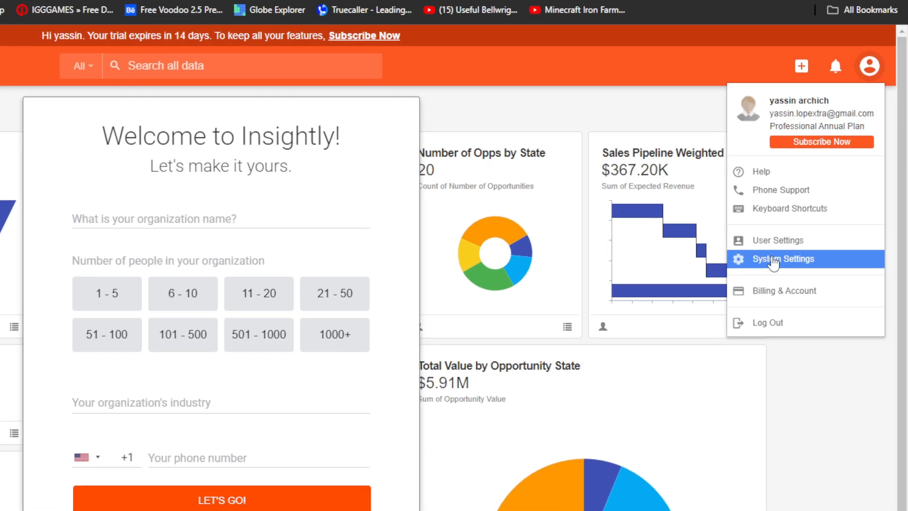
click(818, 214)
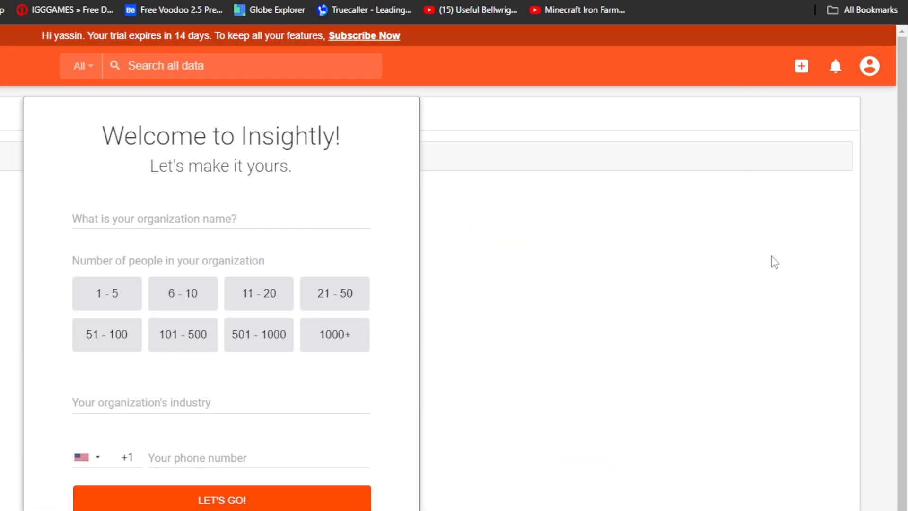
scroll(78, 304, down, 3)
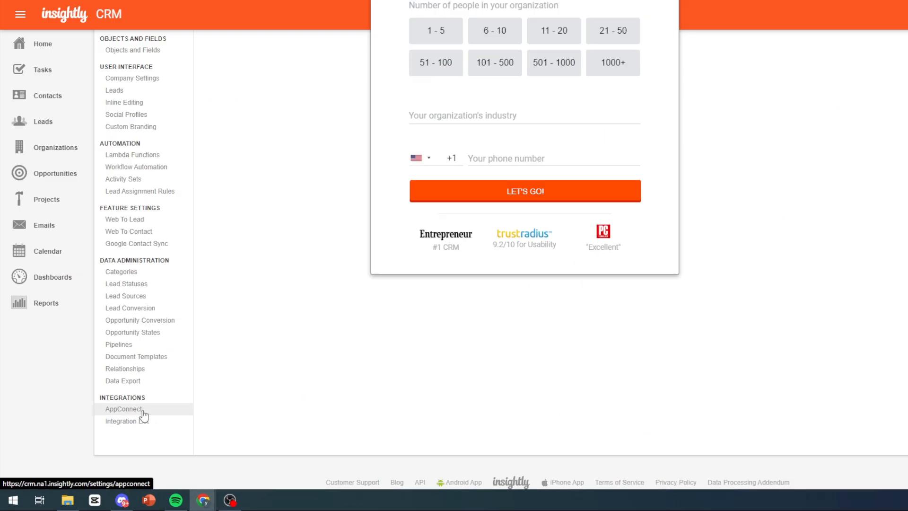
click(164, 397)
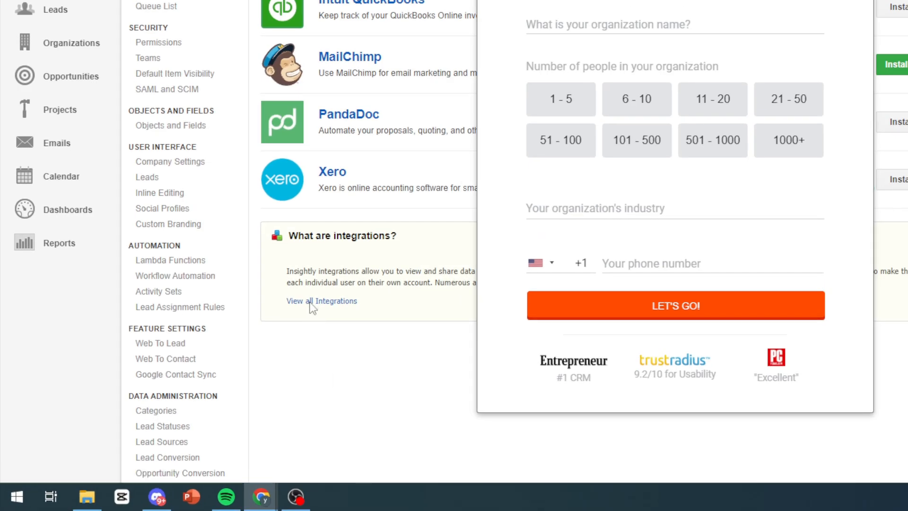
click(211, 369)
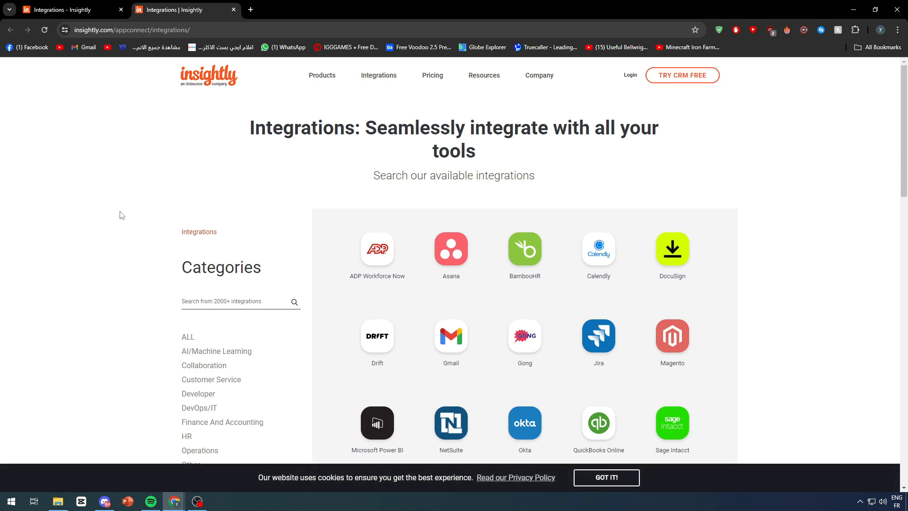
Step: Open the Gmail integration and look through its description page
scroll(121, 215, down, 2)
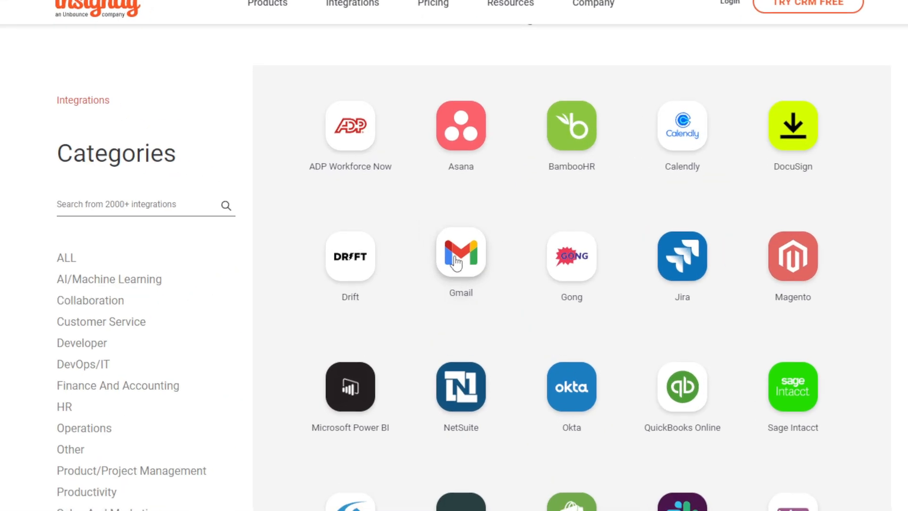
click(456, 263)
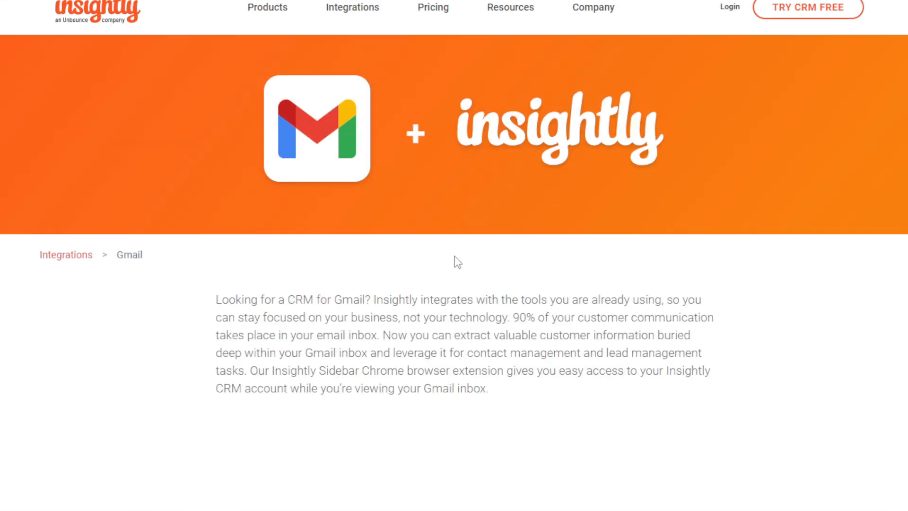
scroll(441, 263, down, 7)
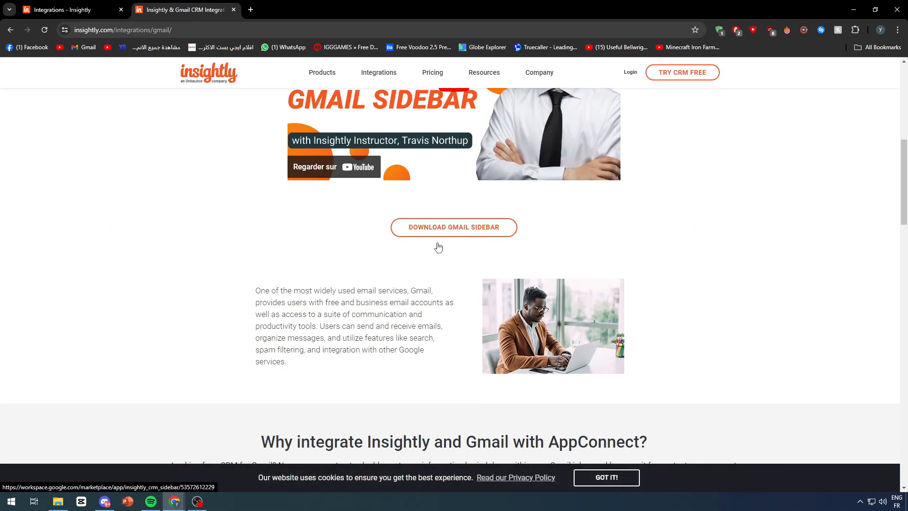
scroll(438, 246, down, 1)
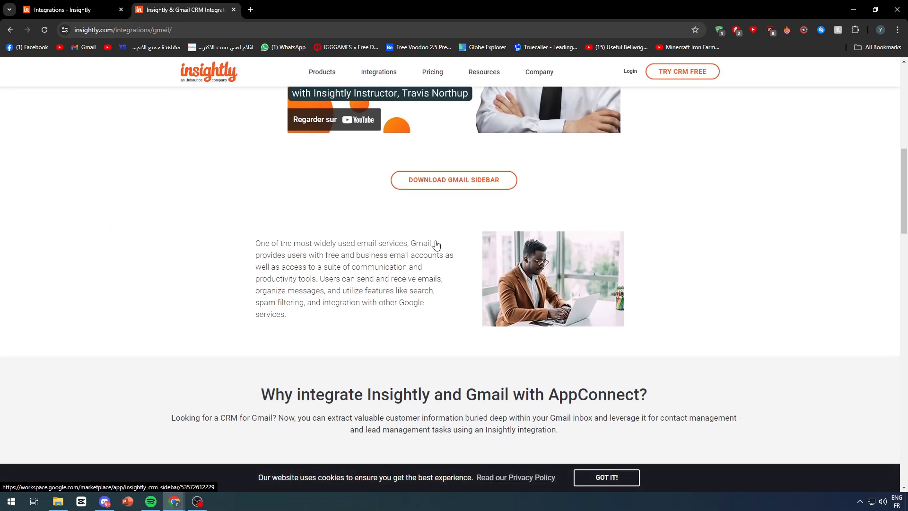
scroll(333, 278, down, 20)
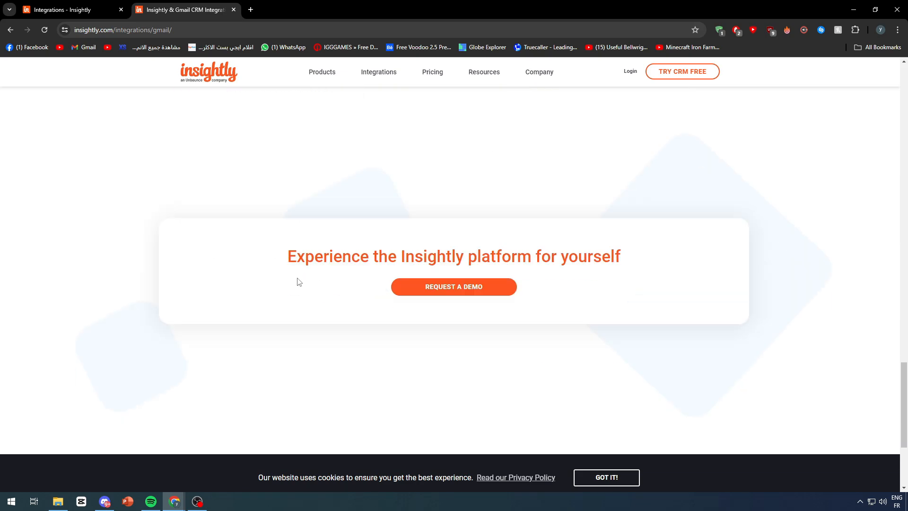
scroll(298, 284, up, 20)
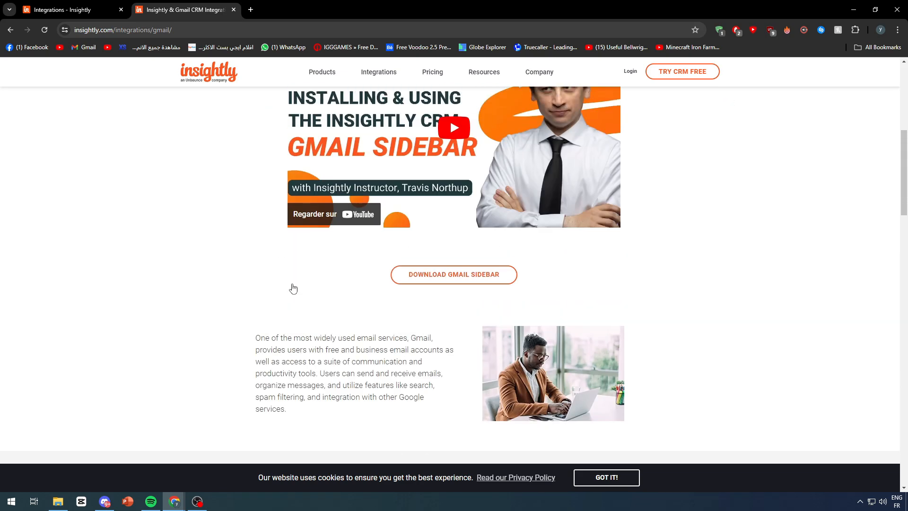
scroll(293, 288, up, 7)
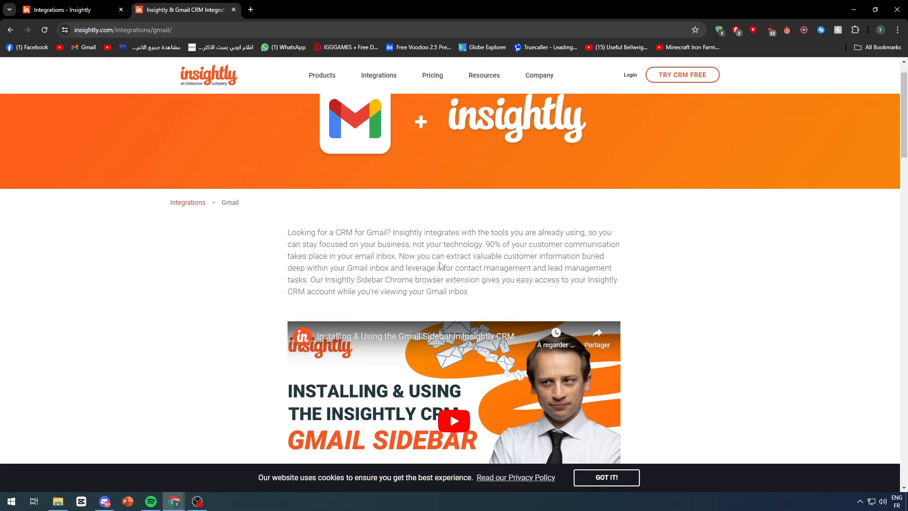
Step: Go to the Gmail Sidebar download in Google Workspace Marketplace and start installing Insightly CRM Sidebar
scroll(509, 398, down, 5)
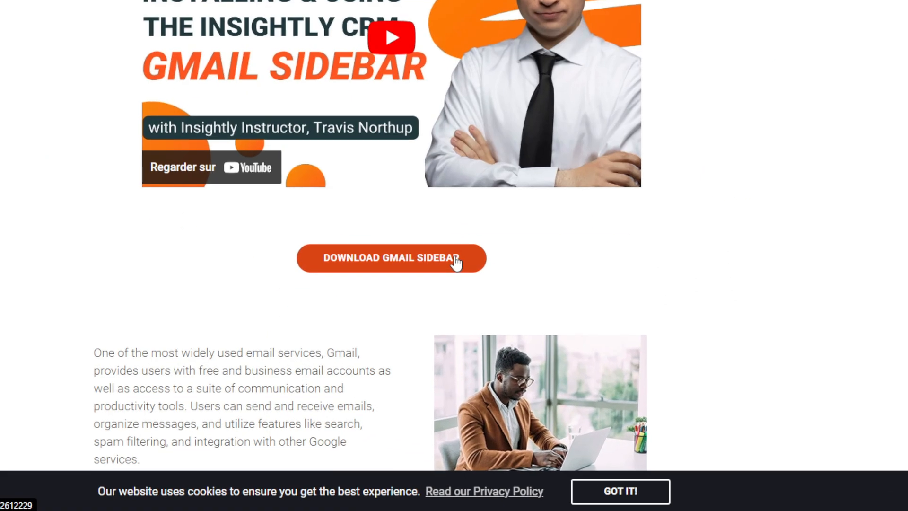
click(455, 261)
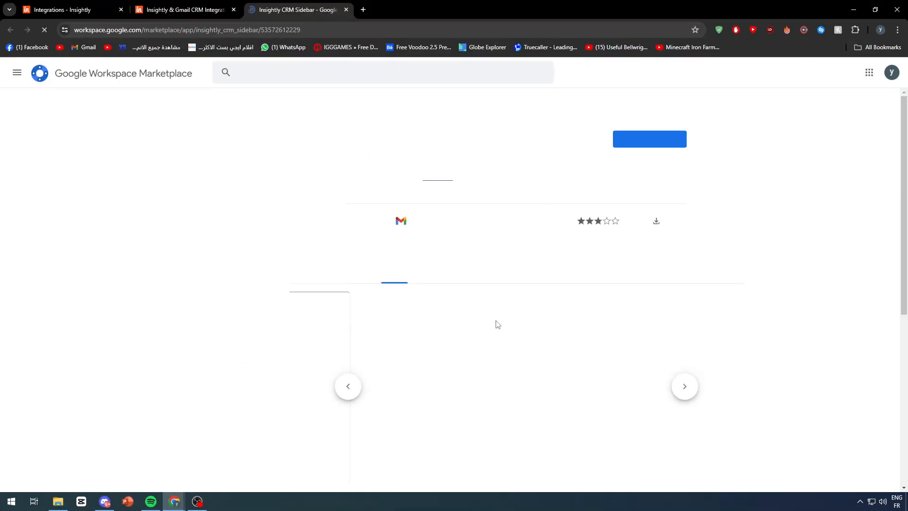
click(621, 145)
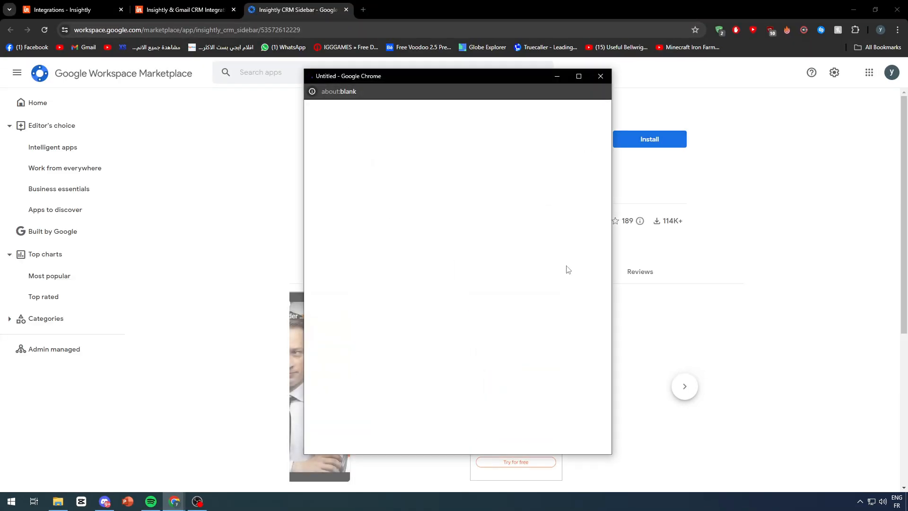
Step: Sign in to Insightly with the existing Google account, allow the requested permissions, and finish the sidebar's post-installation guide
click(404, 261)
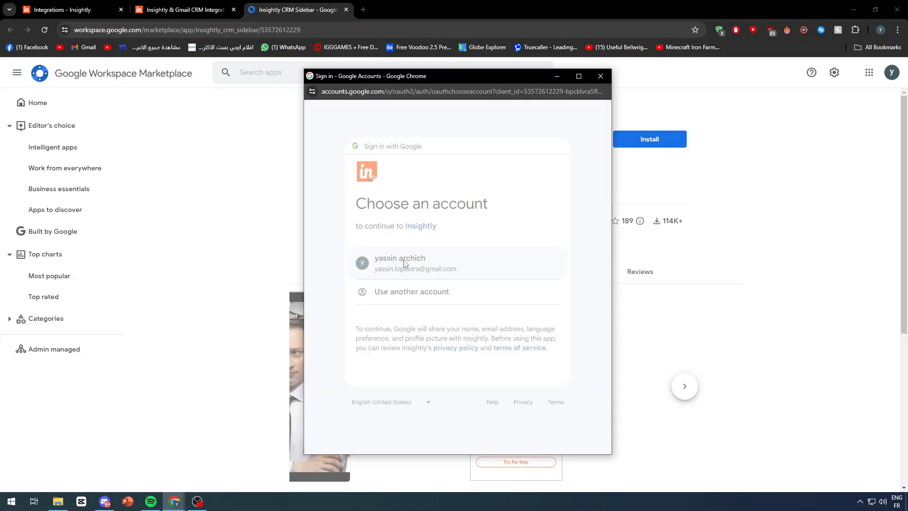
click(533, 367)
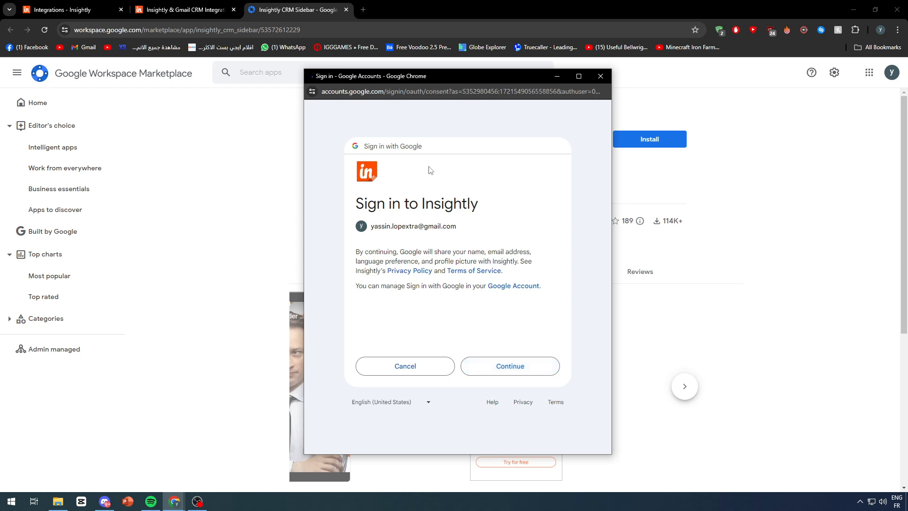
scroll(509, 340, down, 3)
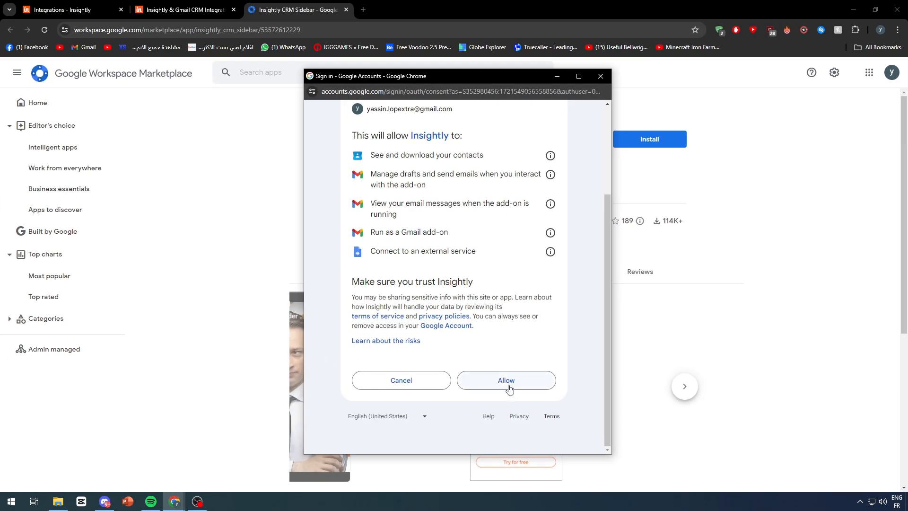
click(657, 508)
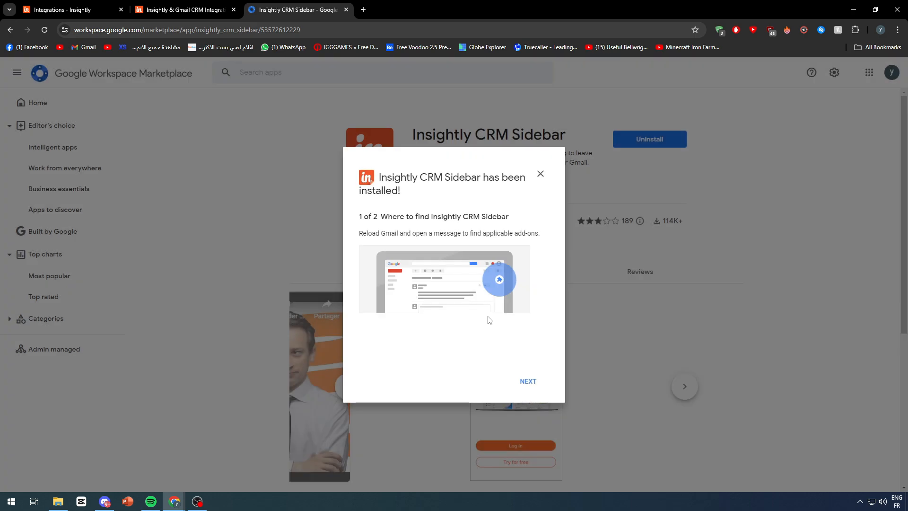
click(525, 382)
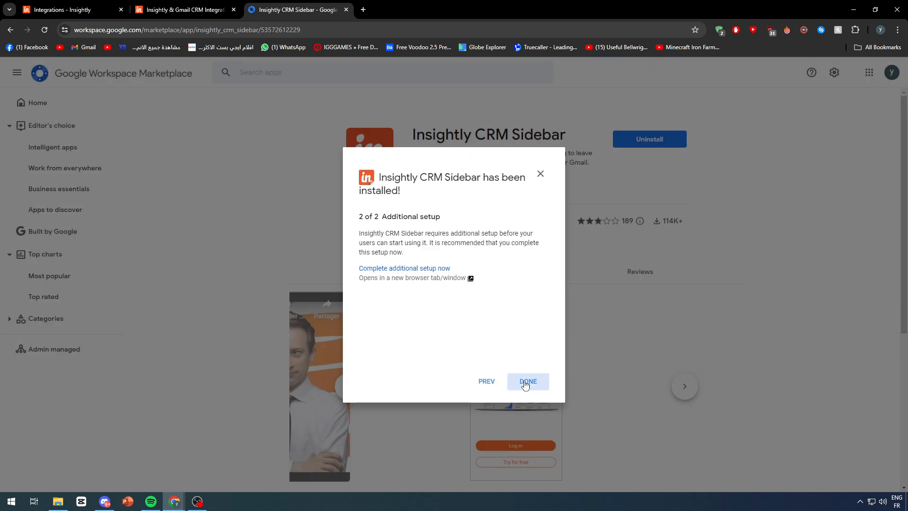
click(525, 381)
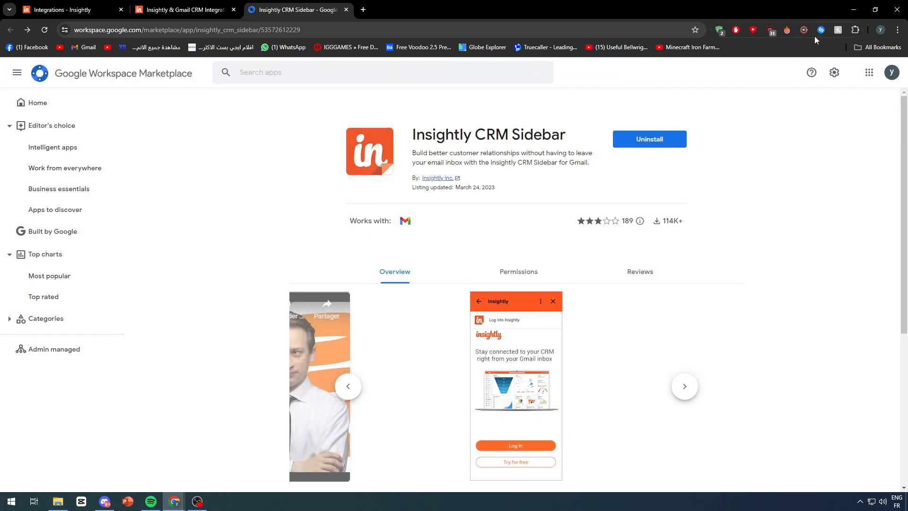
Step: Look through the browser's installed extensions for an Insightly entry
click(855, 30)
scroll(808, 146, down, 2)
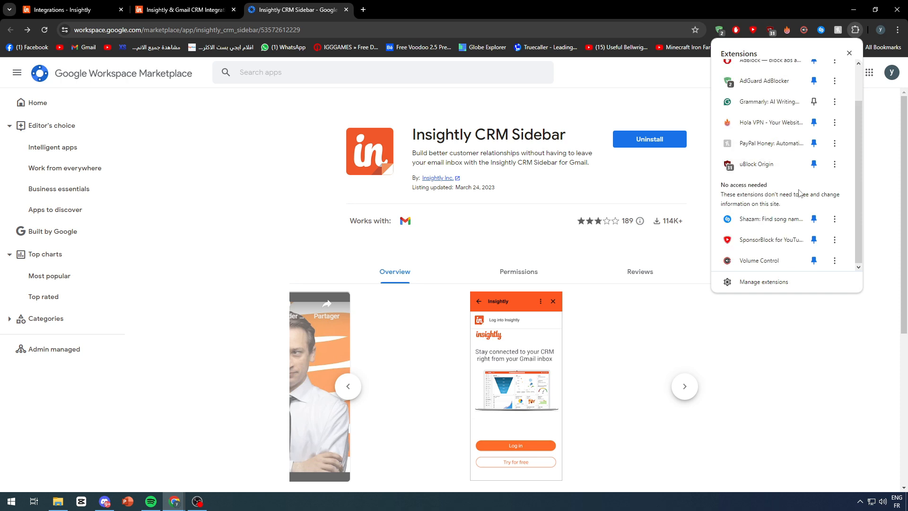
click(619, 174)
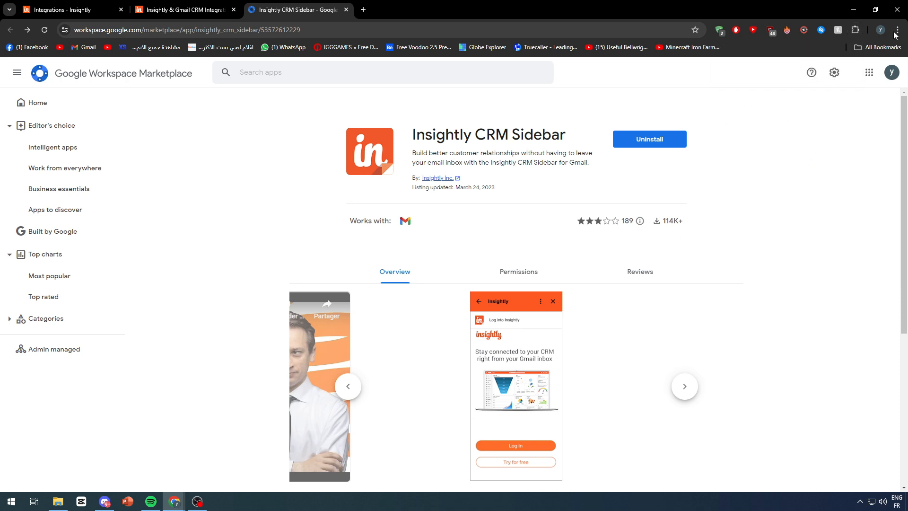
click(839, 30)
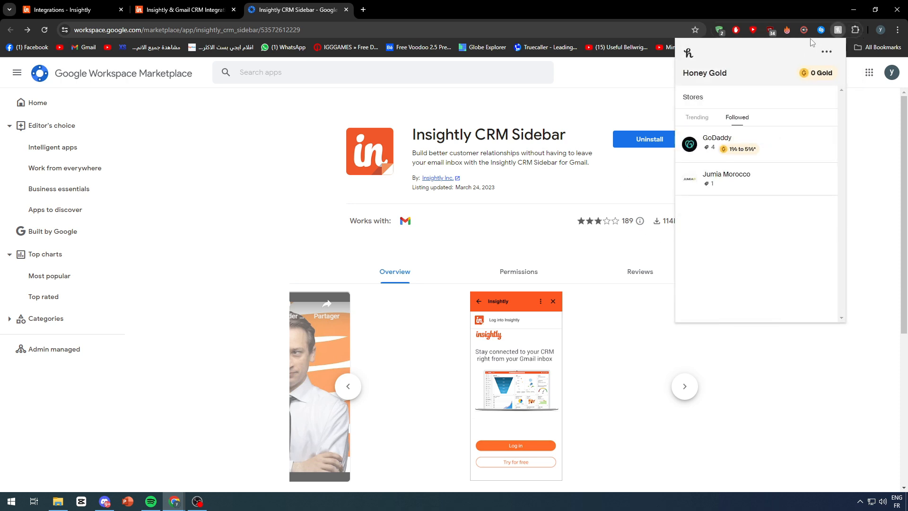
right_click(836, 31)
click(799, 245)
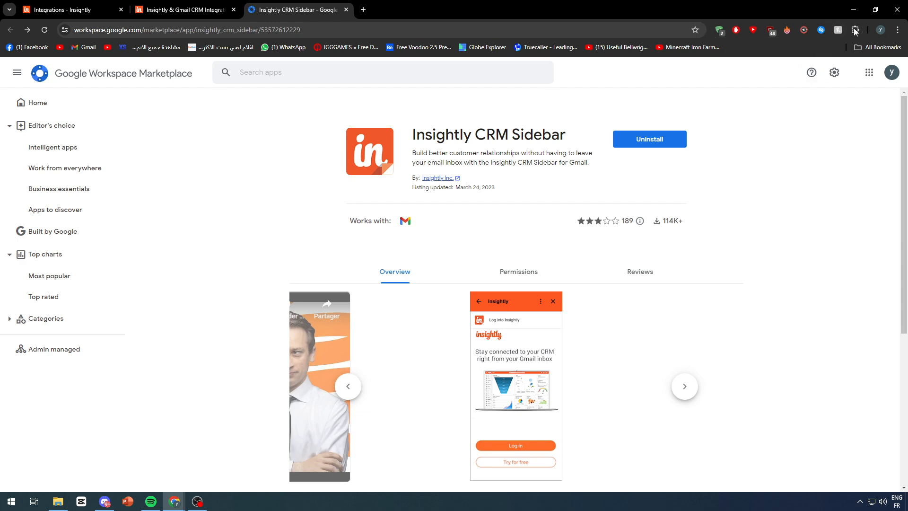
click(850, 31)
scroll(775, 142, down, 2)
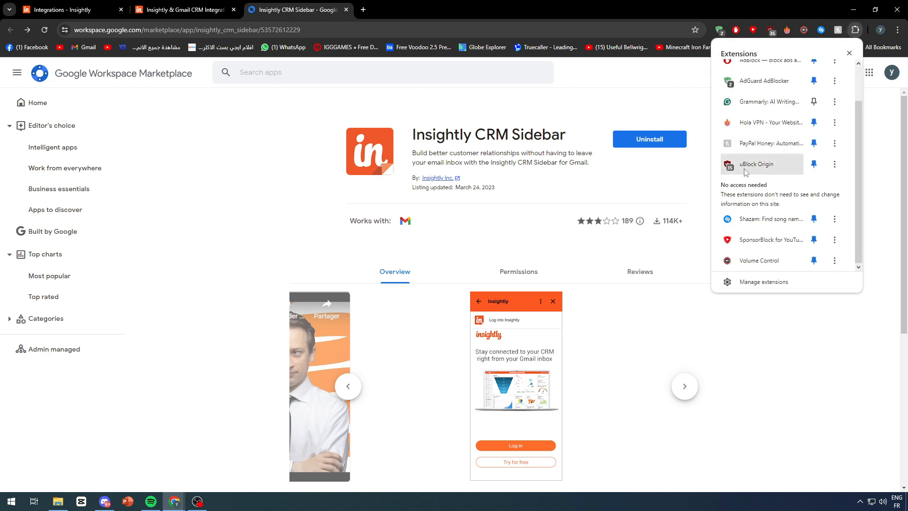
Step: Reload the Insightly Integrations settings page and return to the sidebar's marketplace listing
click(62, 10)
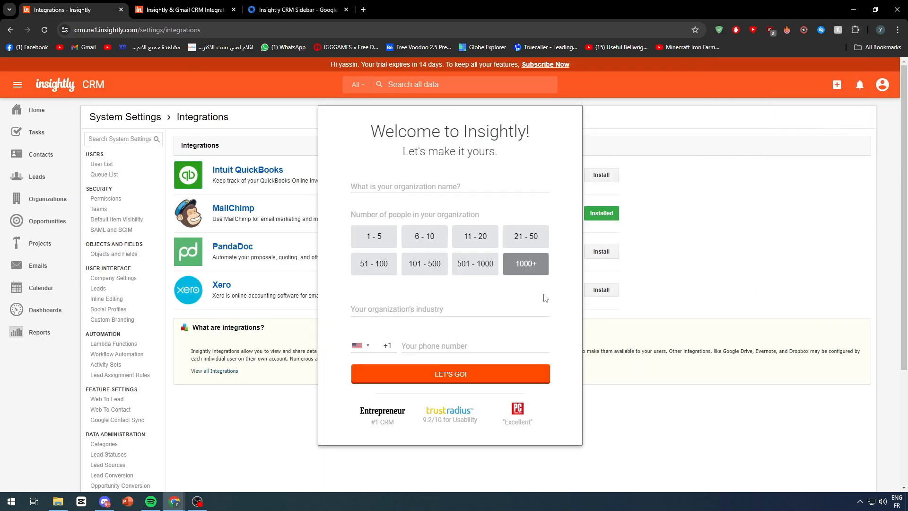
click(46, 30)
click(289, 10)
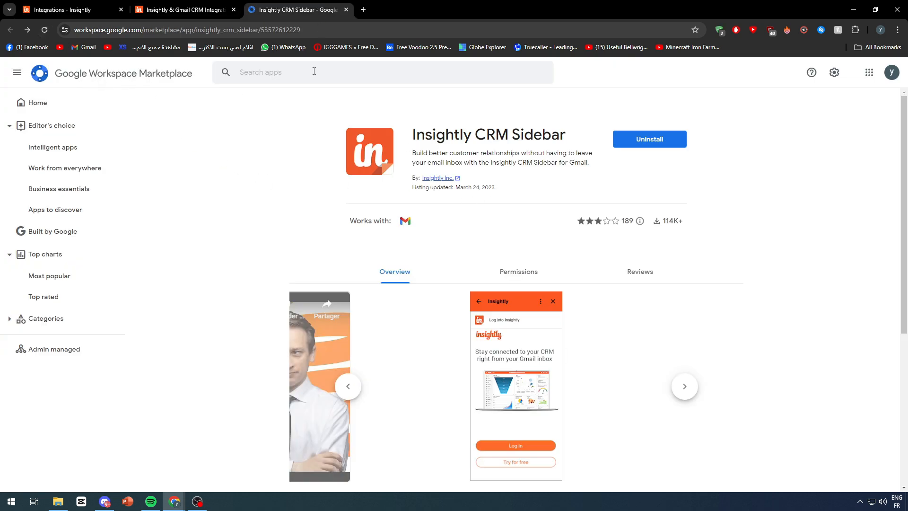
Step: Open Gmail in a new browser tab and show the Insightly add-on beside the inbox
click(363, 10)
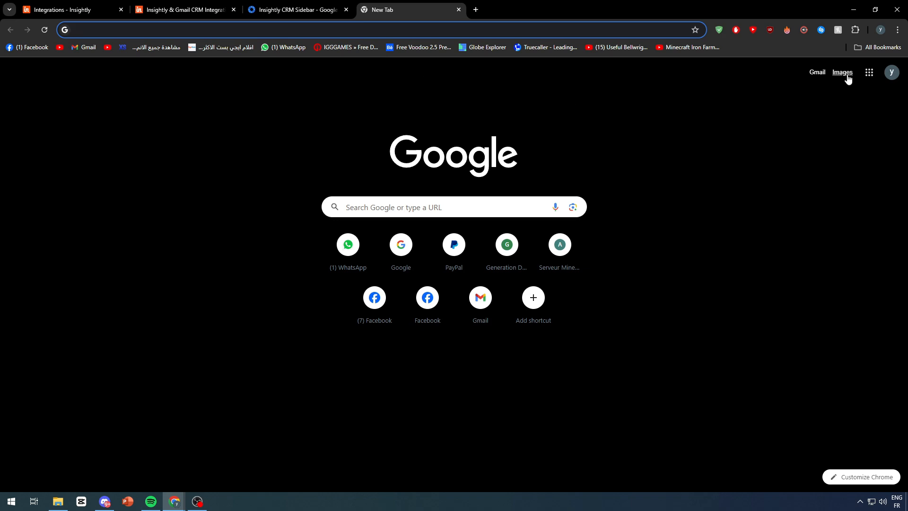
click(817, 74)
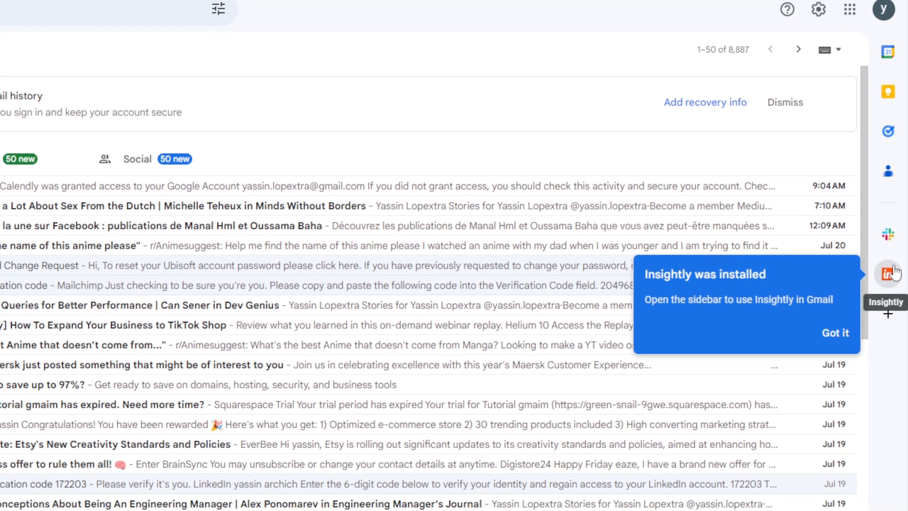
click(889, 273)
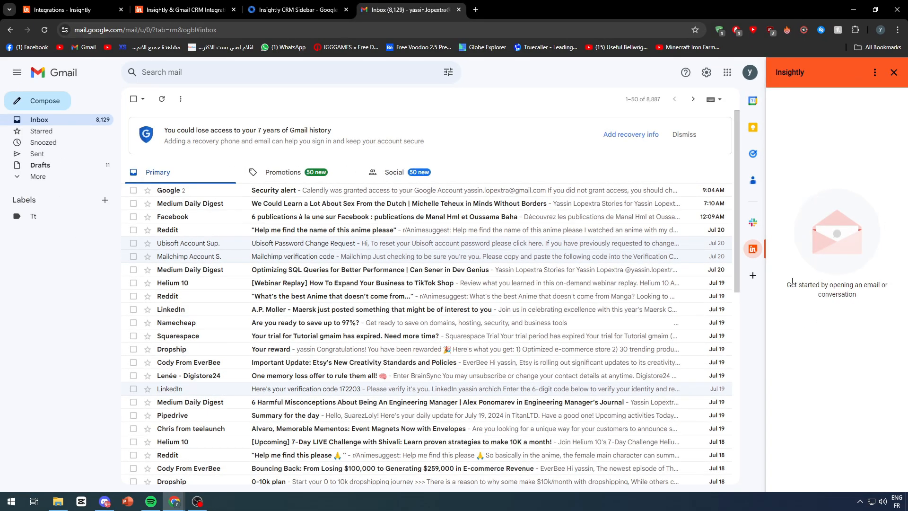
Step: Read the add-on's getting-started hint and open the Reddit email "Help me find the name of this anime please"
drag(792, 281, 895, 295)
click(895, 296)
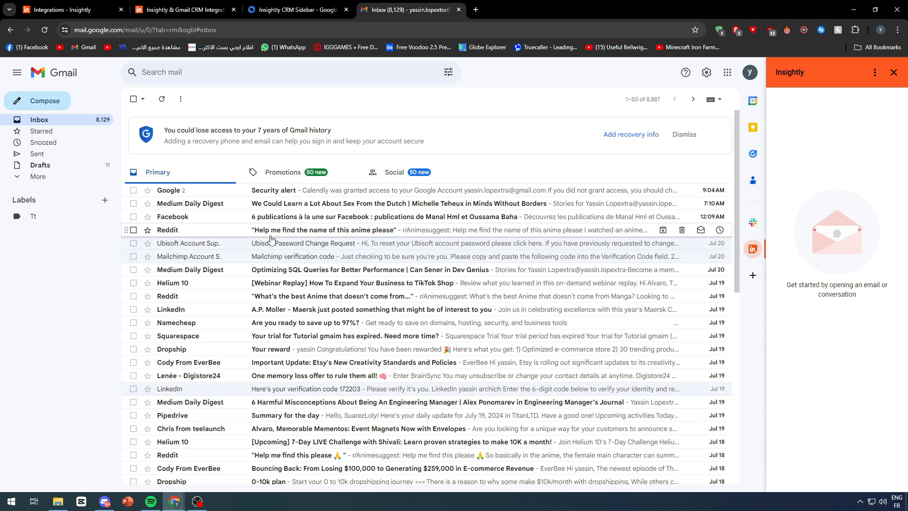
click(270, 232)
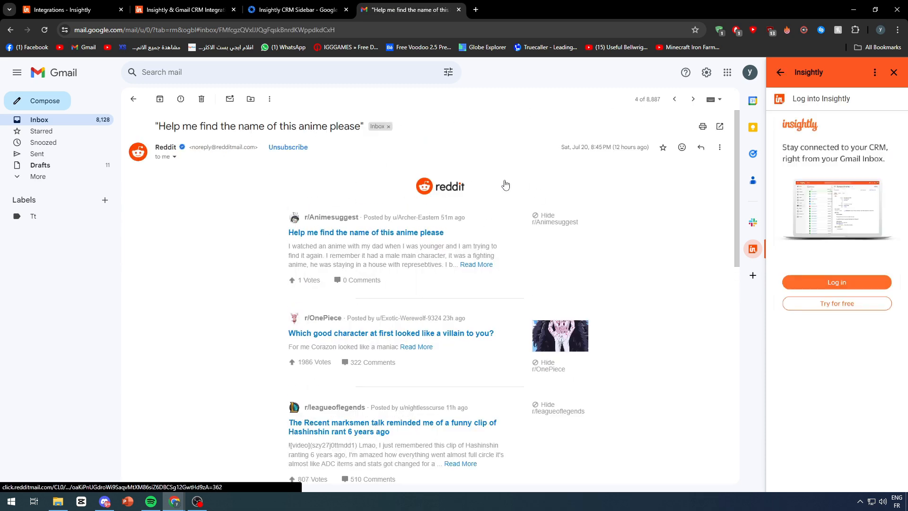
Step: Log in to Insightly from the Gmail add-on with the Google sign-in option, choosing the Google account
click(847, 287)
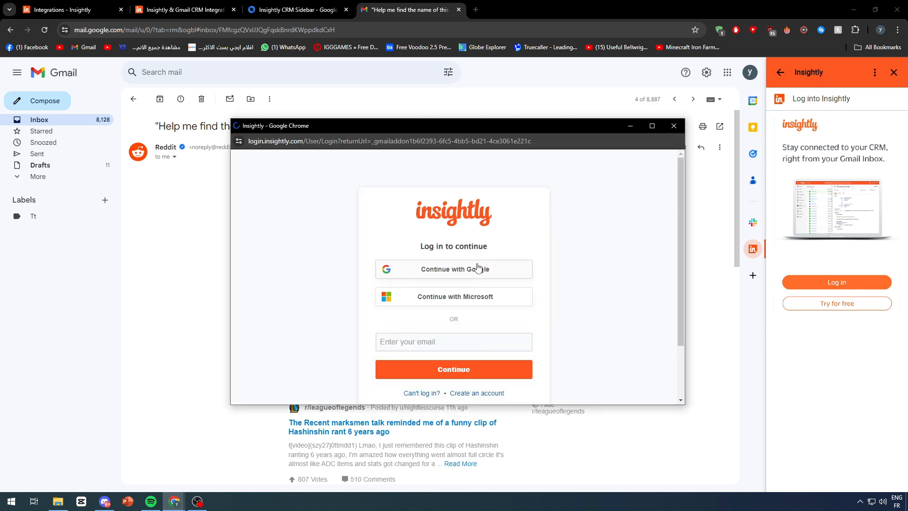
click(476, 269)
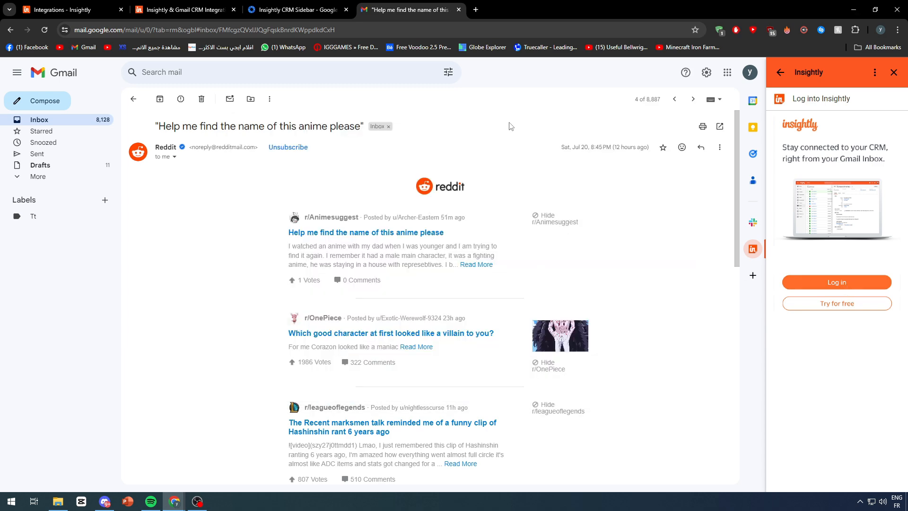
mouse_move(173, 501)
click(239, 430)
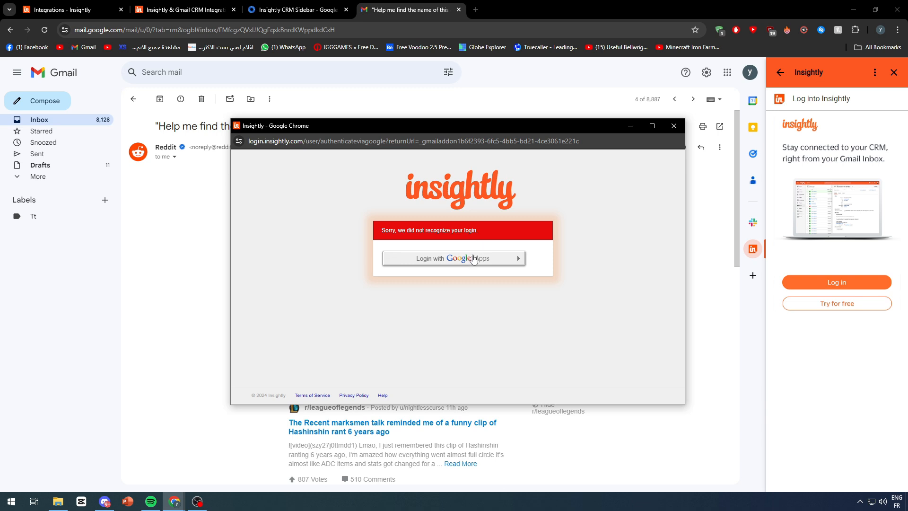
drag(512, 128, 488, 138)
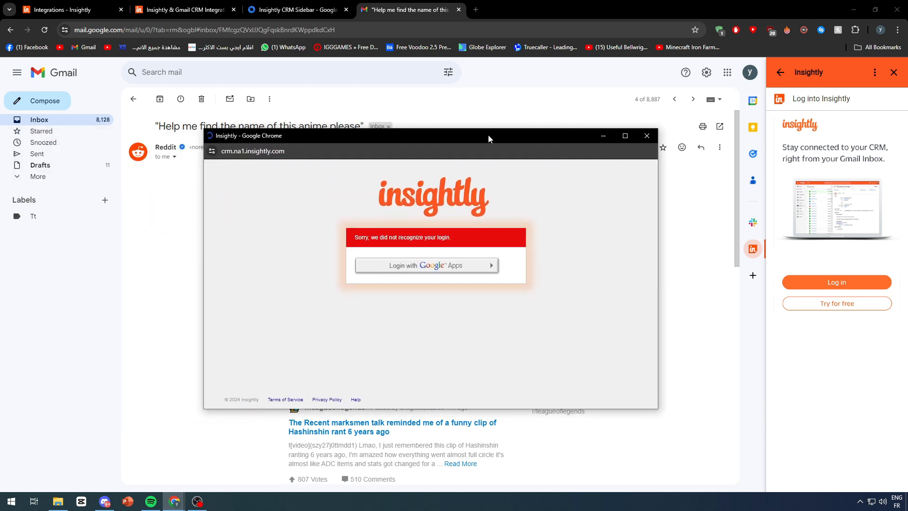
Step: Open the developer tools for the Insightly login window and delete the dark overlay and the dashboard grid from the page
scroll(551, 194, down, 10)
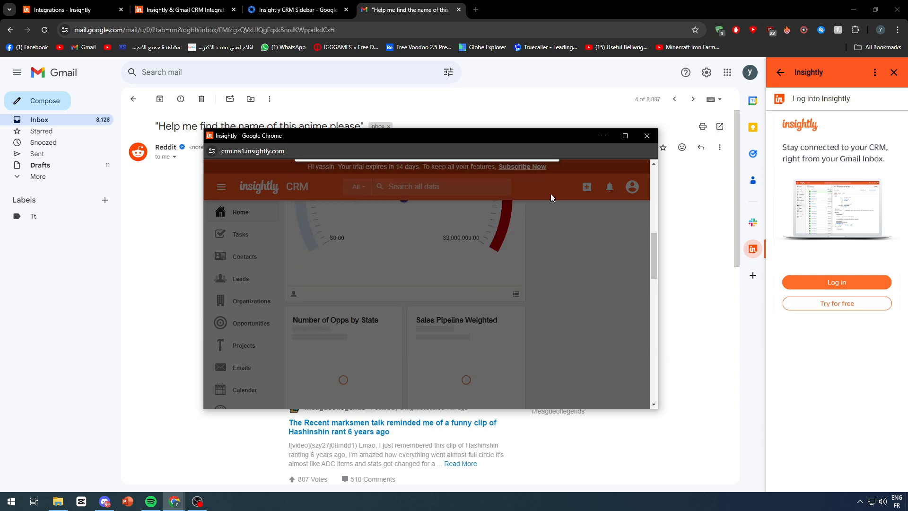
scroll(546, 274, up, 10)
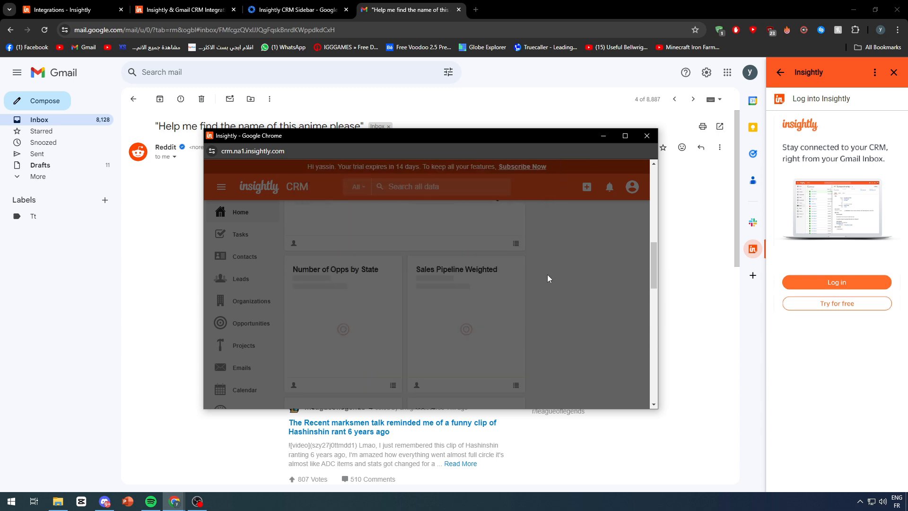
scroll(547, 275, down, 5)
scroll(545, 271, down, 5)
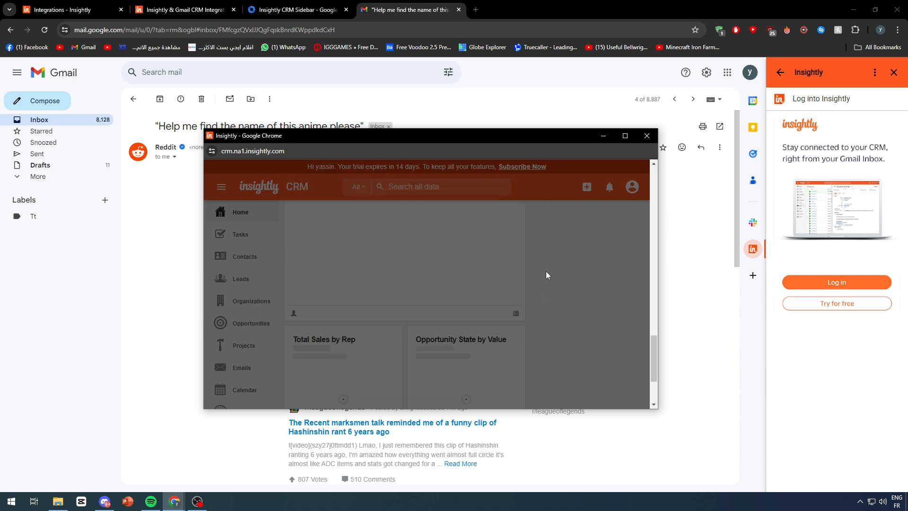
scroll(545, 269, up, 15)
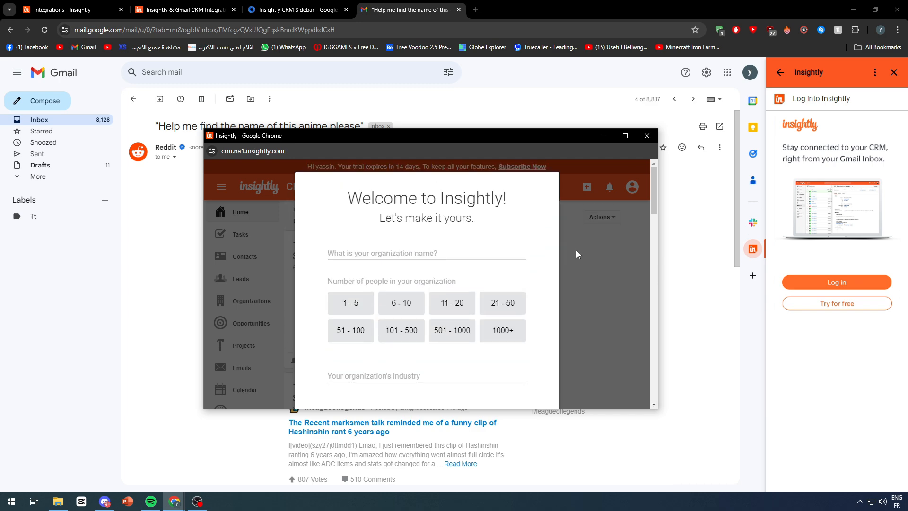
key(ctrl+shift+i)
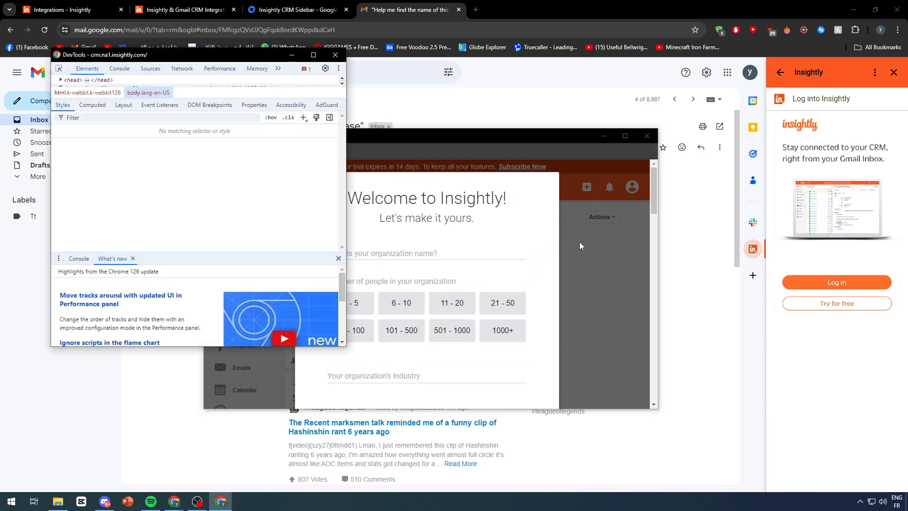
click(570, 215)
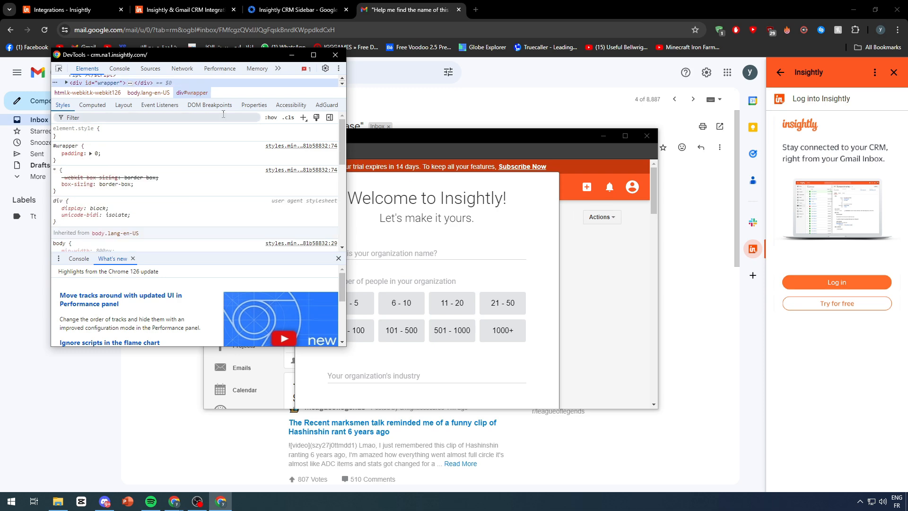
click(60, 69)
click(564, 282)
key(Delete)
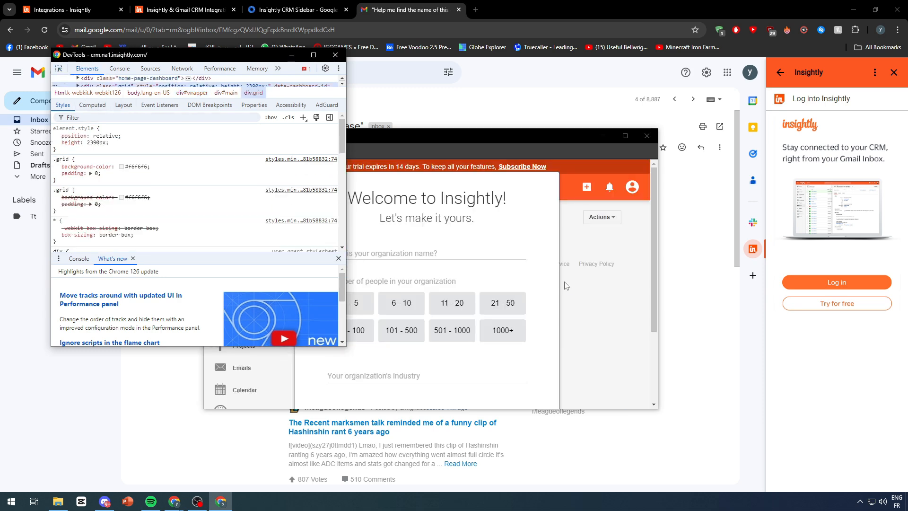
Step: Delete the "Welcome to Insightly!" form elements from the page and close the developer tools
click(59, 69)
click(527, 312)
key(Delete)
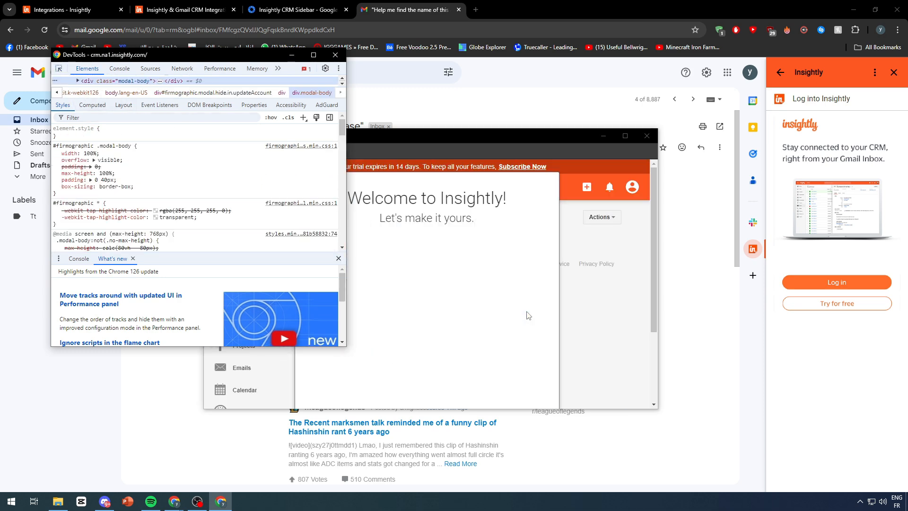
click(59, 70)
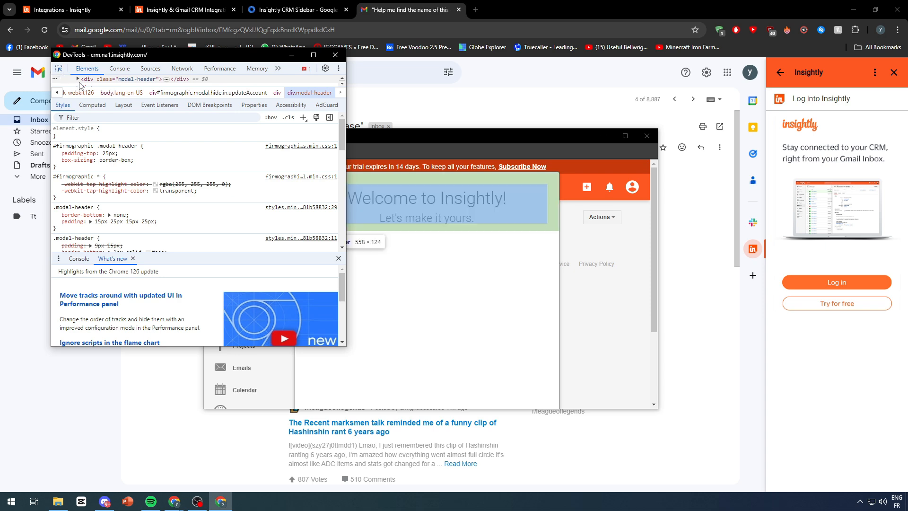
click(534, 314)
key(Delete)
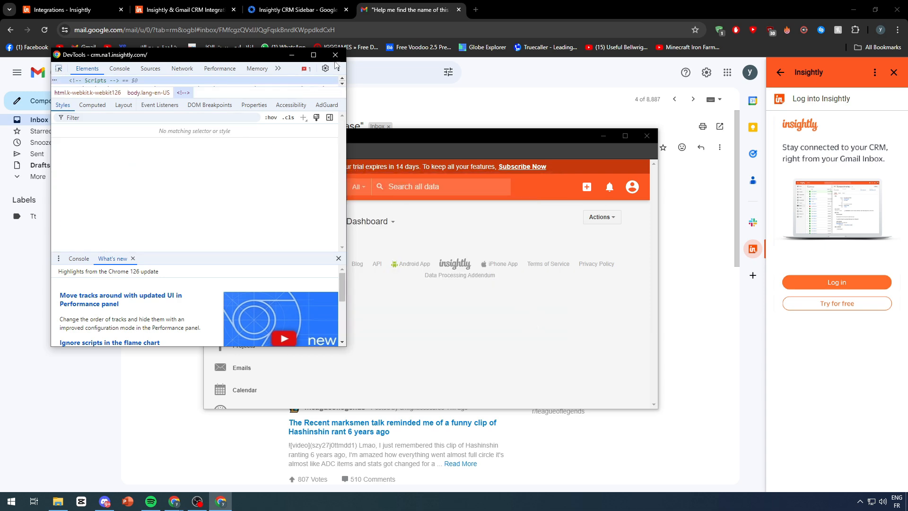
click(336, 55)
Step: View the CRM's Tasks, Home, Organizations and Emails pages in the login window
click(238, 235)
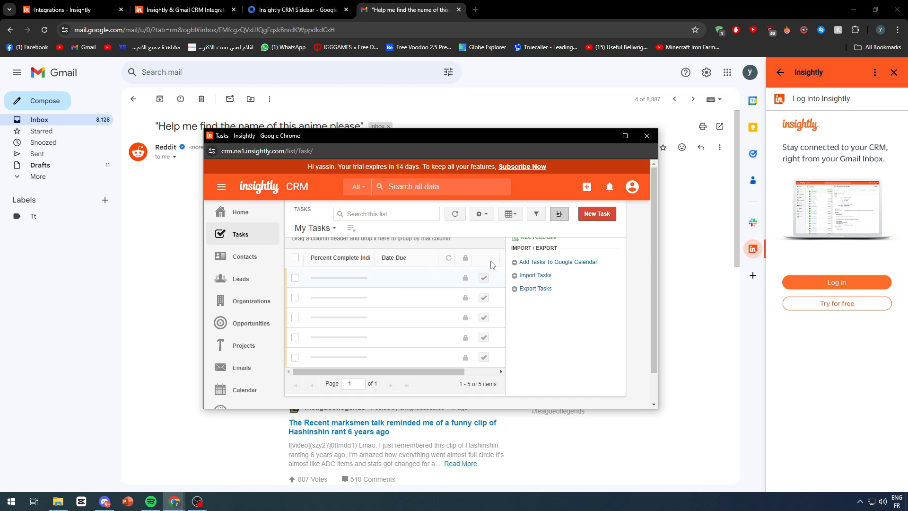
click(242, 212)
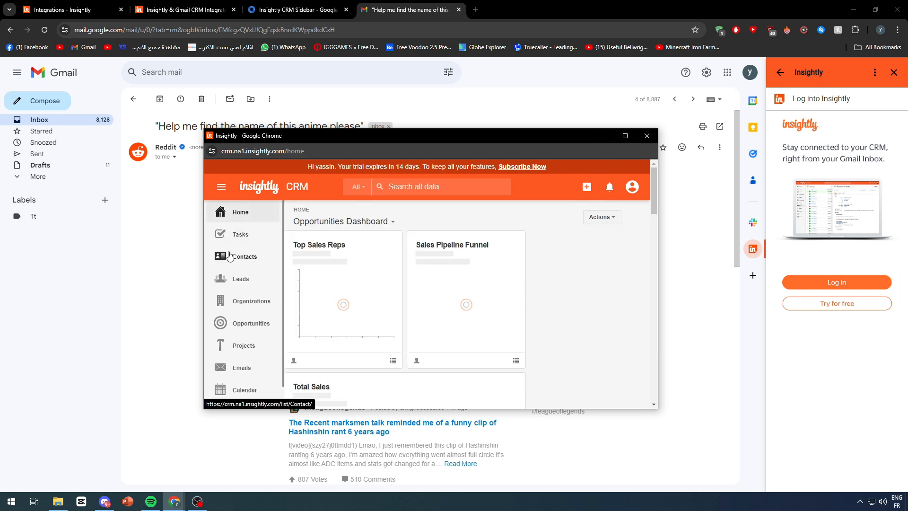
scroll(227, 255, down, 1)
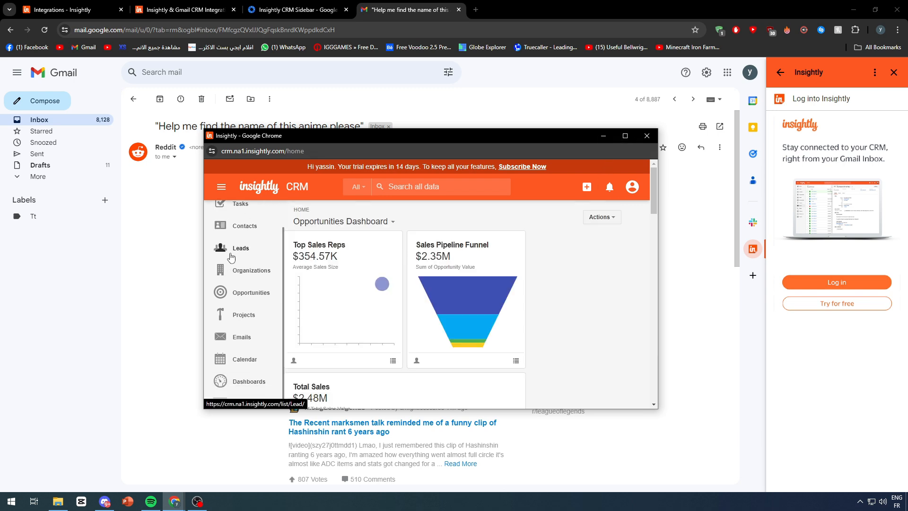
click(233, 274)
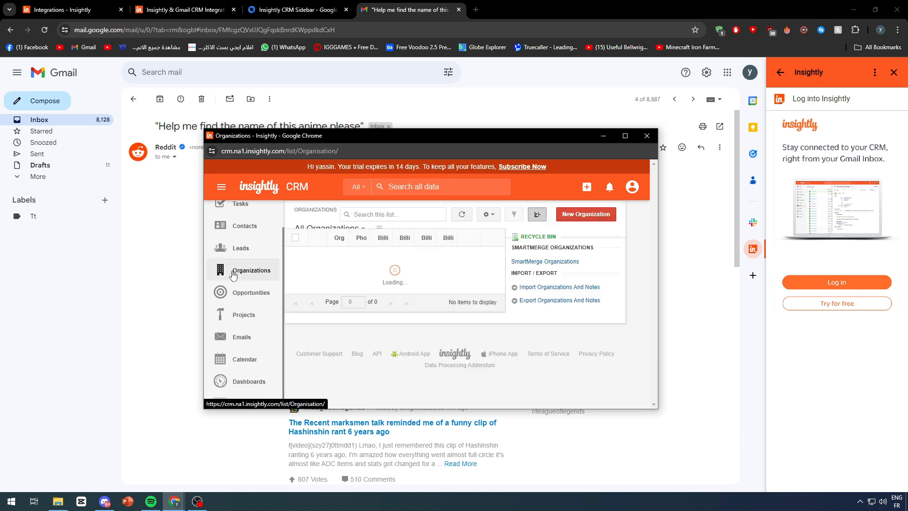
click(242, 336)
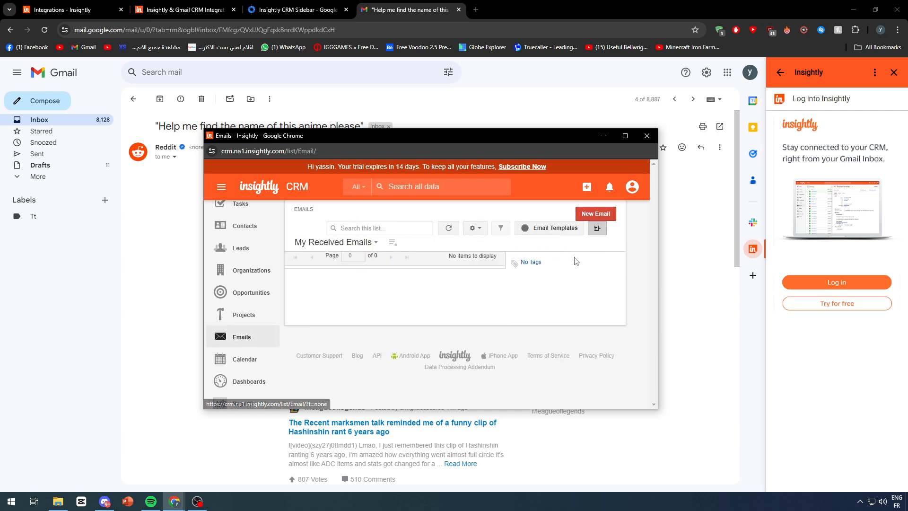
Step: Try to create a new email in Insightly and close the login window
click(595, 213)
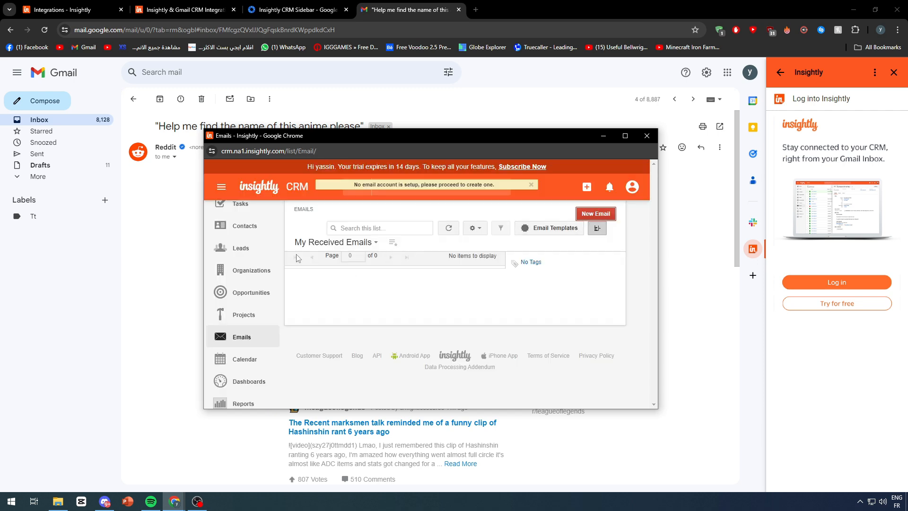
click(369, 187)
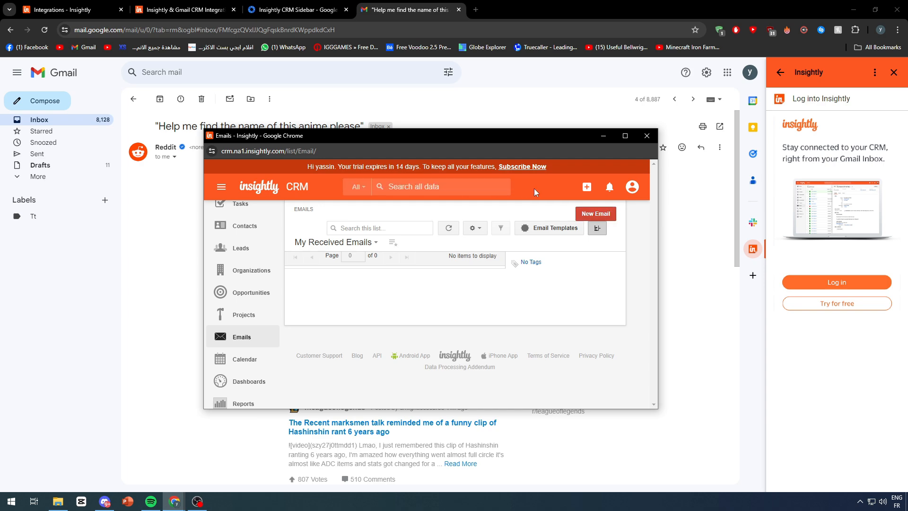
click(644, 139)
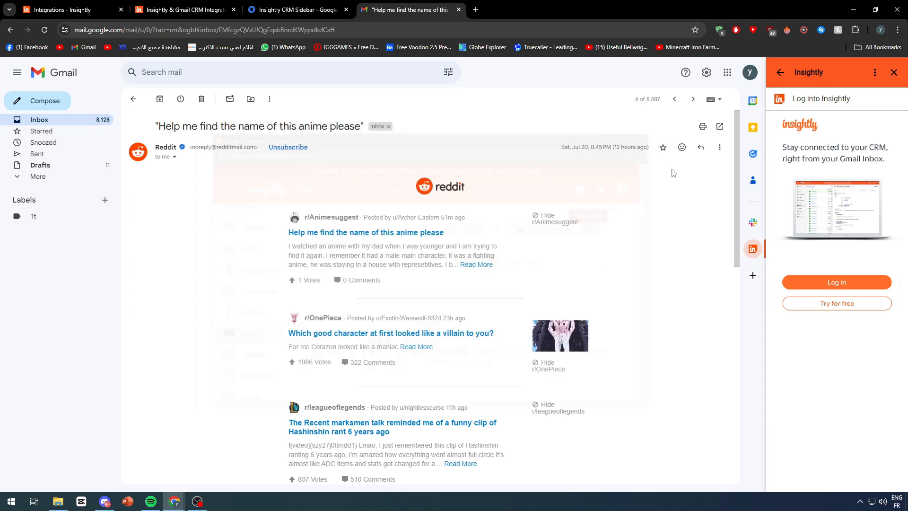
Step: Start the Insightly free trial from the Gmail add-on, signing up with the existing Google account
click(810, 304)
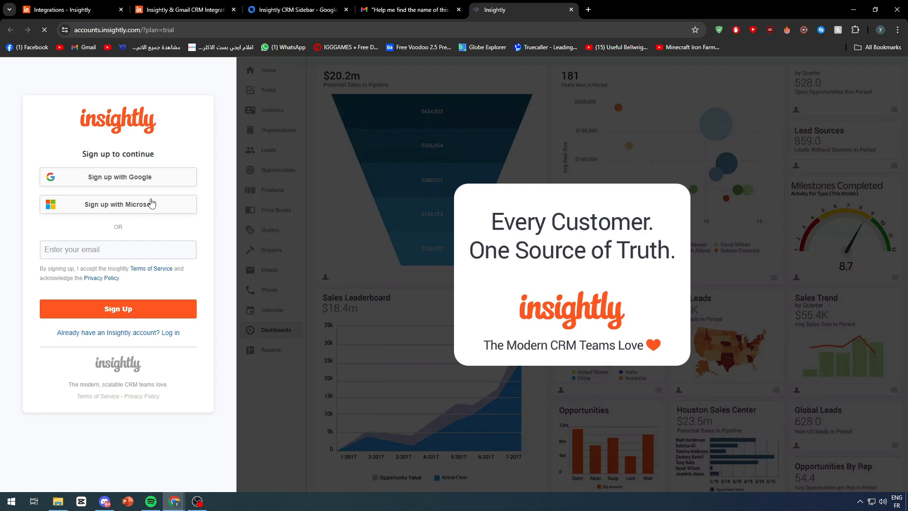
click(142, 177)
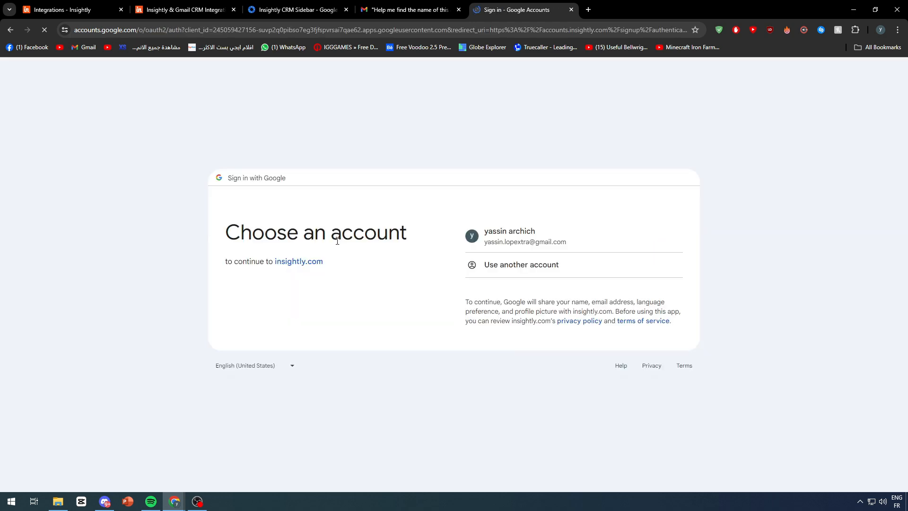
click(507, 247)
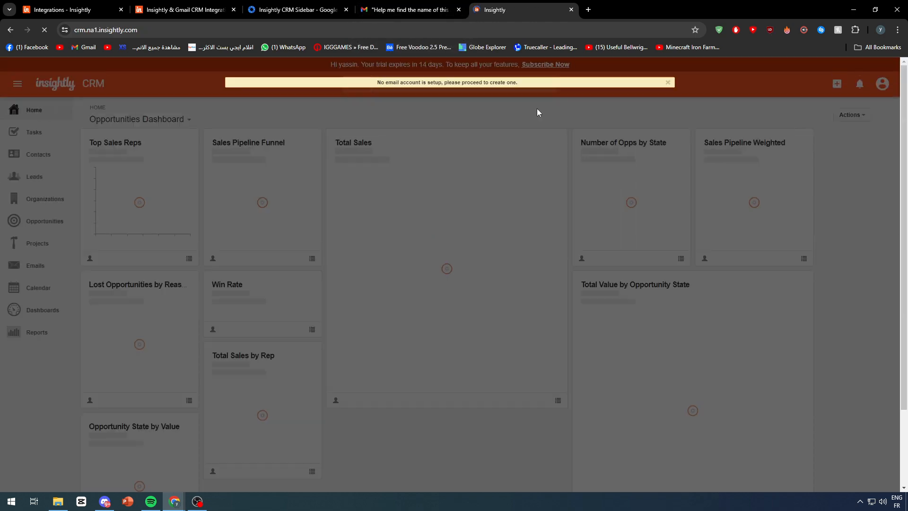
key(ctrl+a)
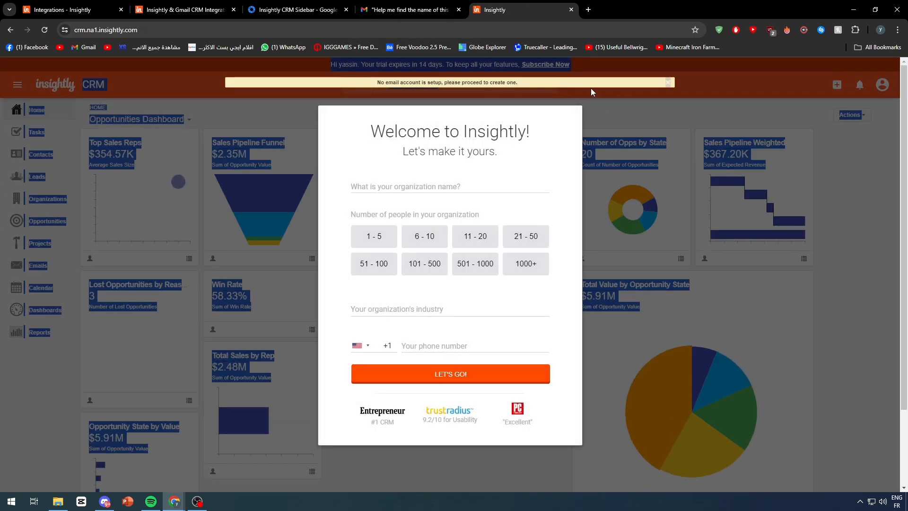
key(ctrl+shift+Tab)
click(520, 7)
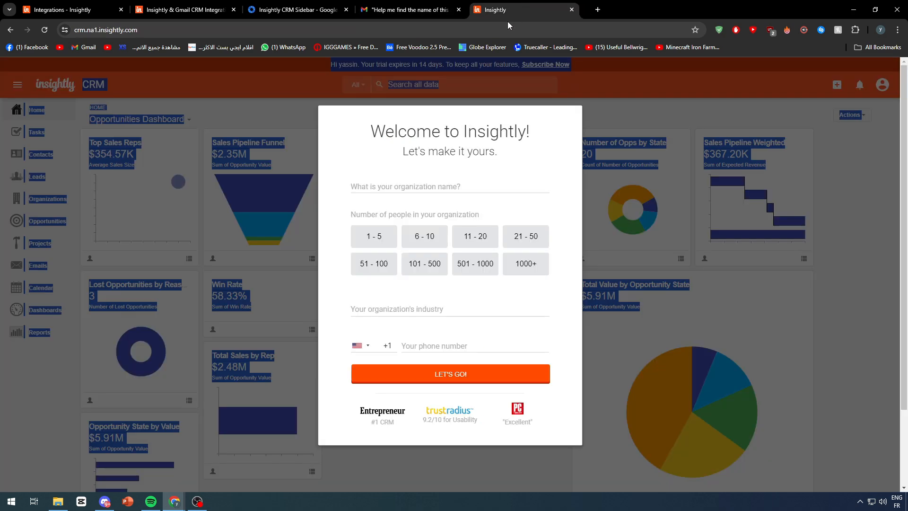
Step: Open the developer tools on the Insightly dashboard and delete the dark modal-backdrop overlay behind the welcome form
click(649, 335)
key(ctrl+shift+i)
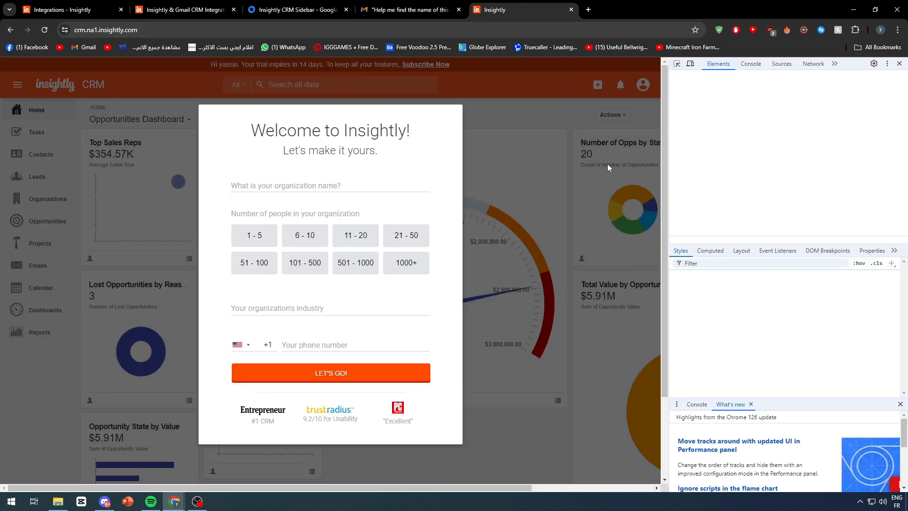
click(676, 64)
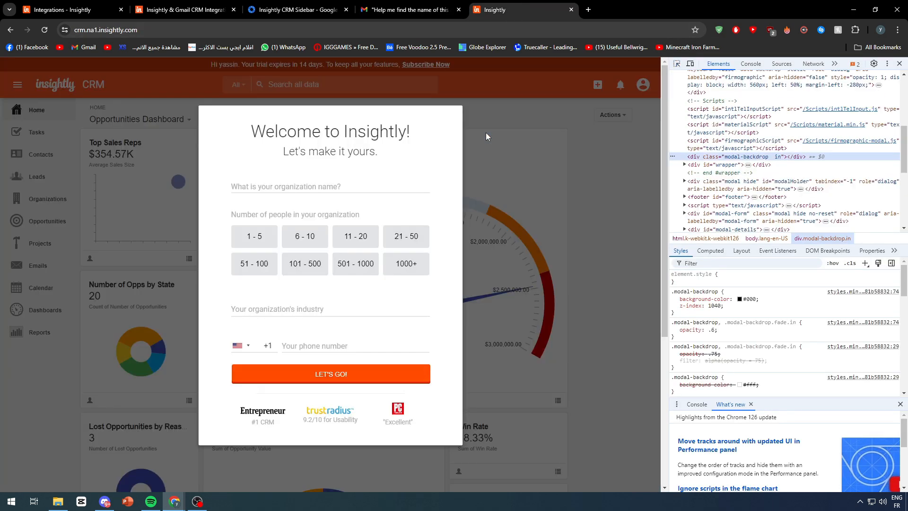
click(486, 132)
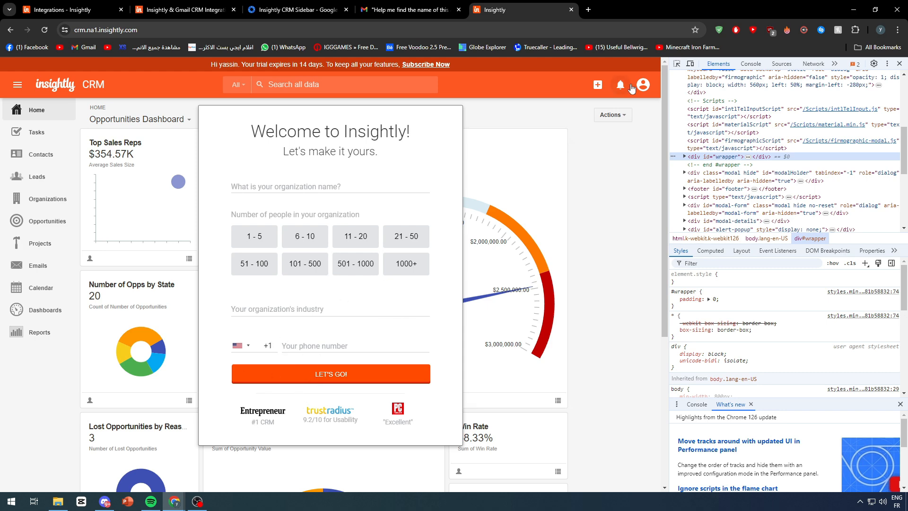
Step: Return to the Insightly and Gmail integration page and read why to integrate them and the AppConnect use cases
key(ctrl+Page_Up)
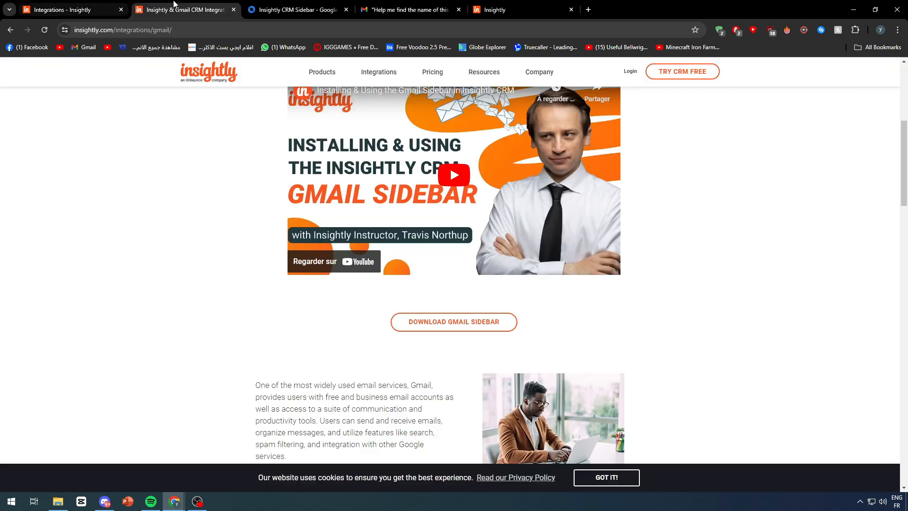
key(ctrl+Page_Up)
key(ctrl+Page_Up)
scroll(276, 263, down, 3)
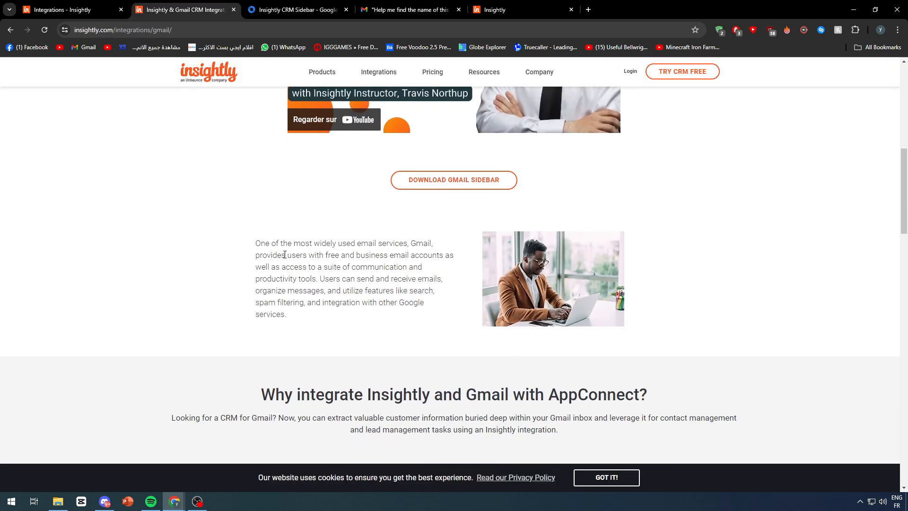
scroll(285, 255, down, 3)
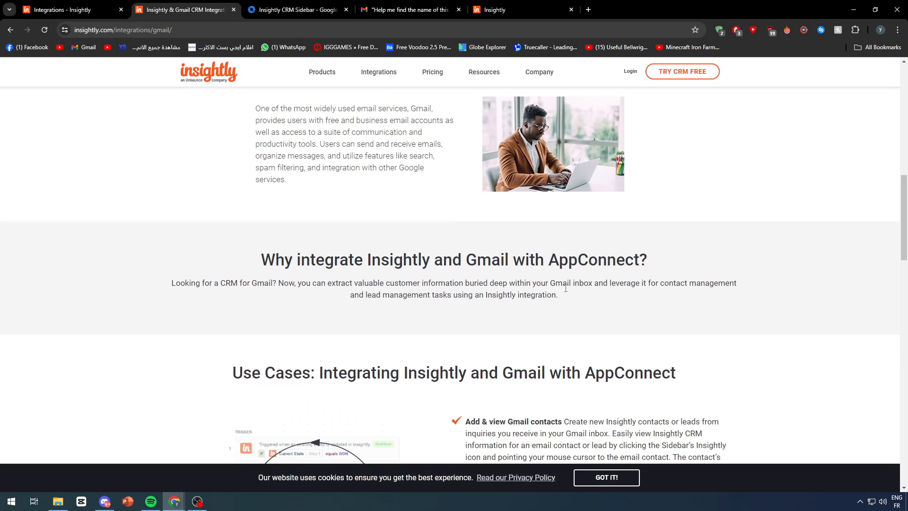
scroll(565, 288, down, 4)
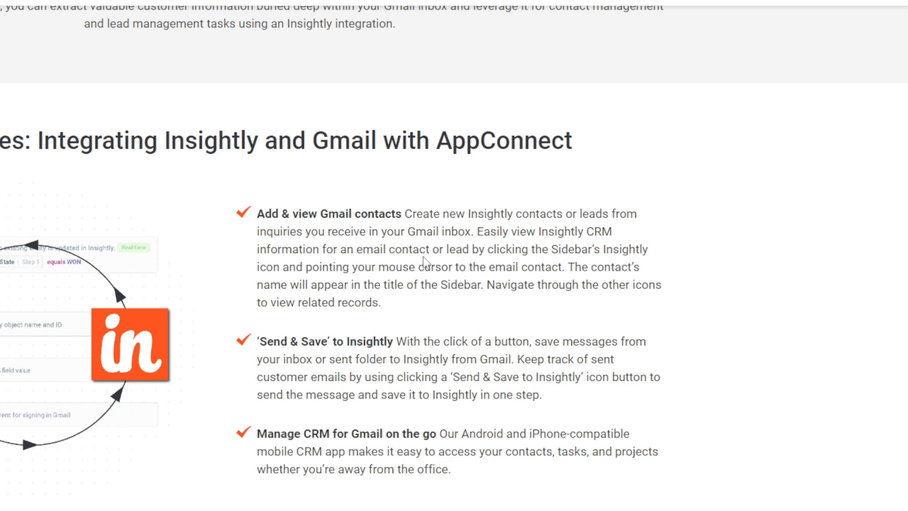
scroll(378, 310, down, 1)
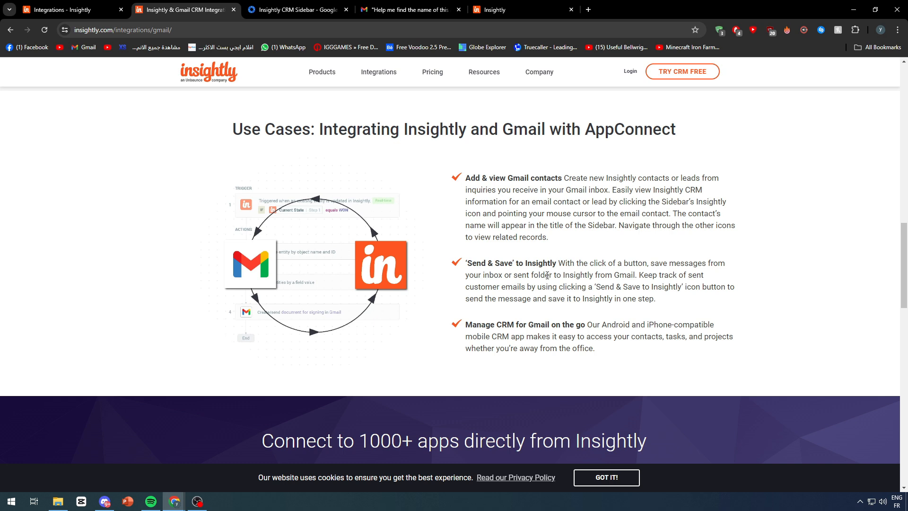
Step: Review the Insightly and Gmail integration page, including the AppConnect use cases, app connectors, sidebar download and demo request sections
scroll(547, 272, down, 2)
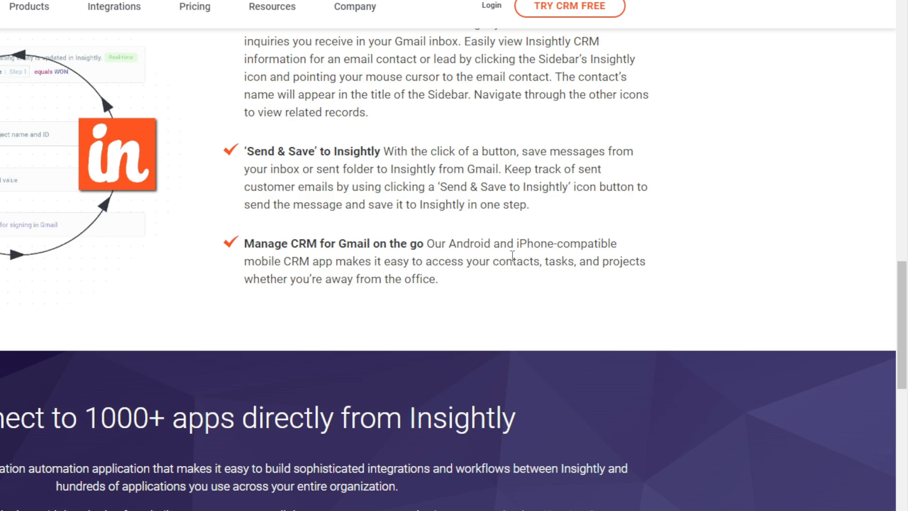
scroll(392, 256, up, 20)
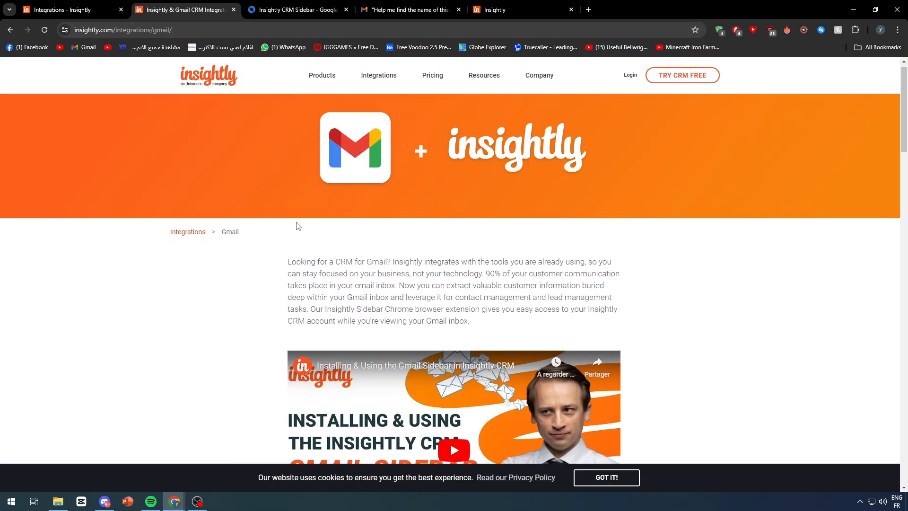
scroll(298, 226, down, 20)
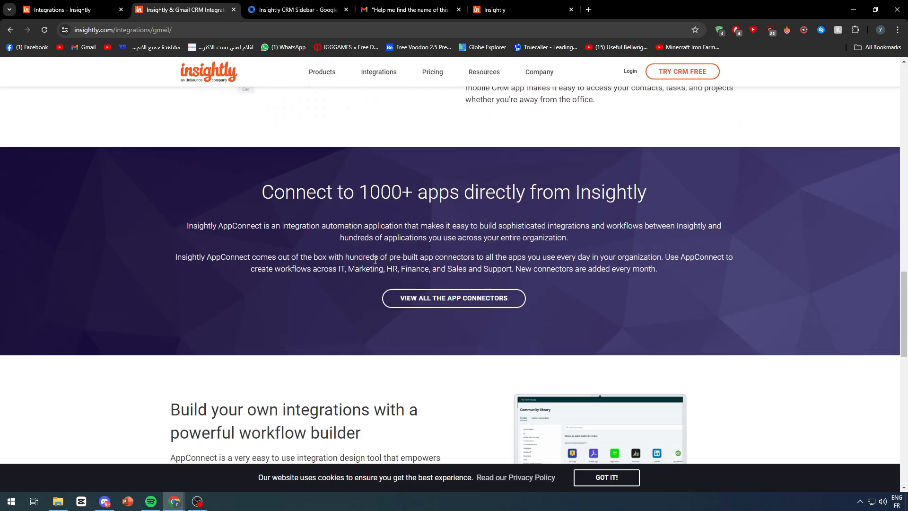
scroll(375, 260, down, 8)
scroll(370, 258, up, 14)
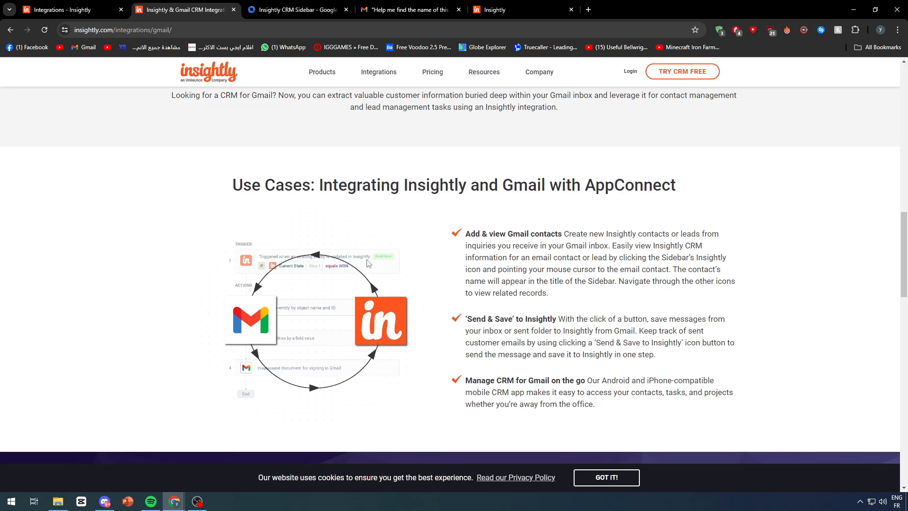
scroll(368, 263, up, 12)
scroll(505, 283, down, 7)
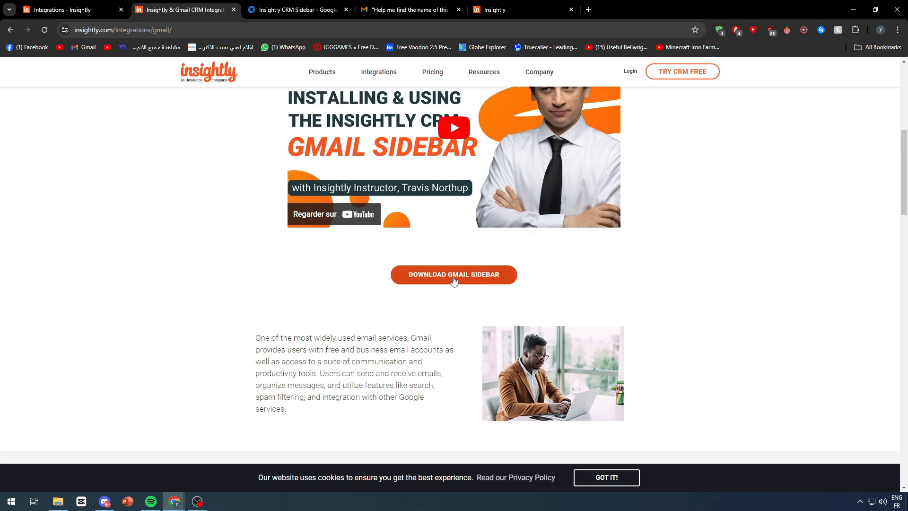
scroll(387, 284, down, 7)
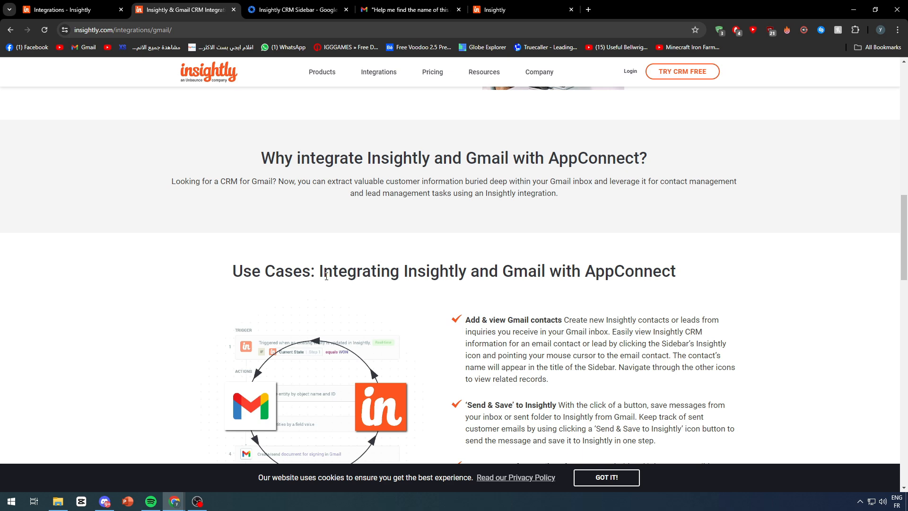
scroll(317, 264, down, 15)
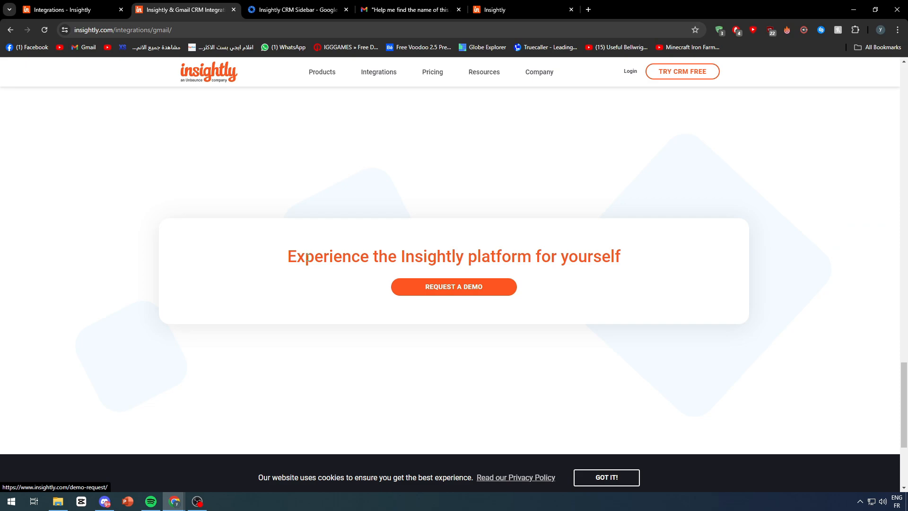
scroll(369, 324, up, 20)
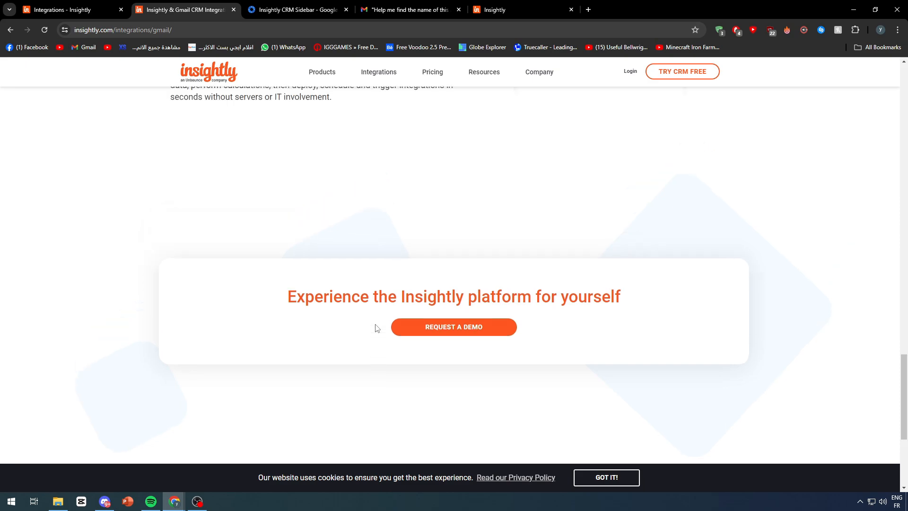
scroll(349, 317, up, 5)
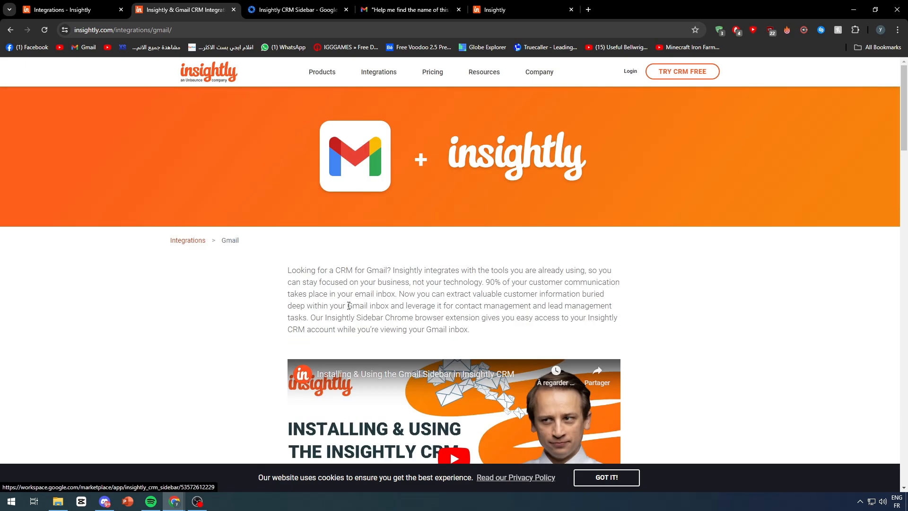
Step: Switch to the Insightly CRM Sidebar marketplace page and load zapier.com in its place
click(393, 6)
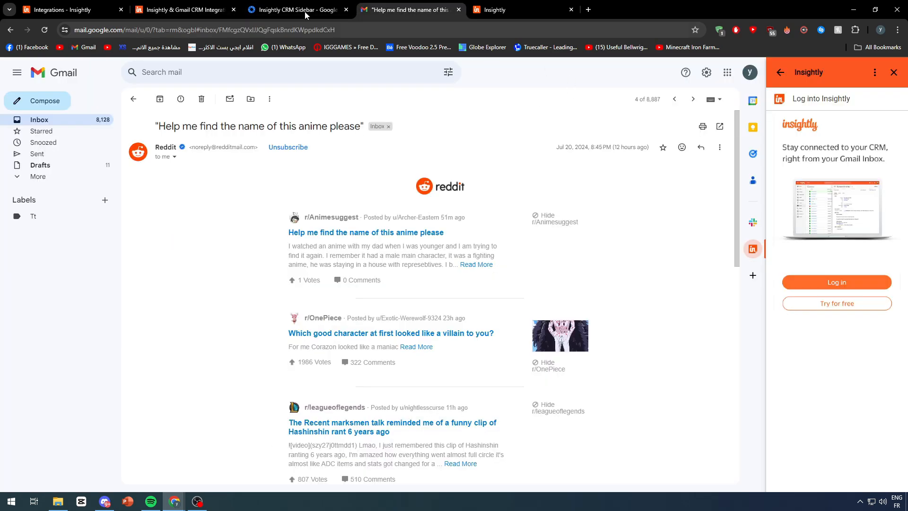
click(185, 6)
click(298, 12)
click(303, 29)
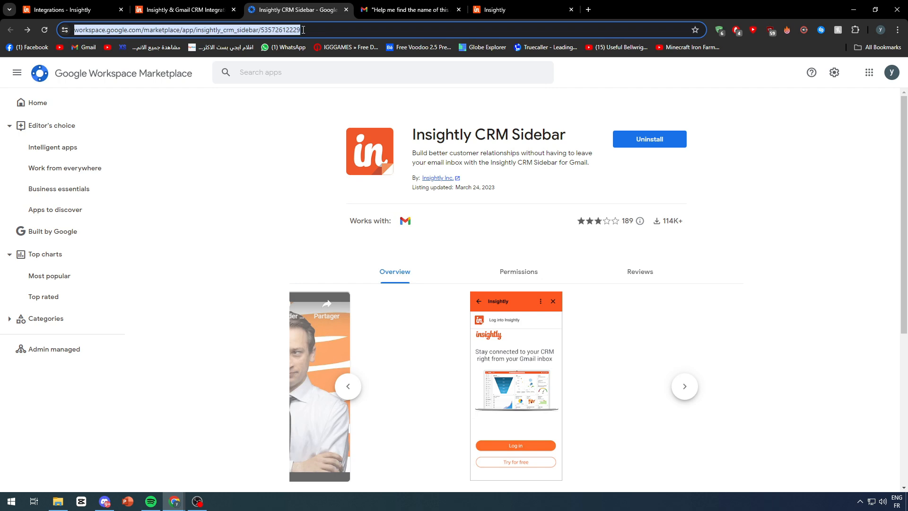
text(zapier.com)
key(Return)
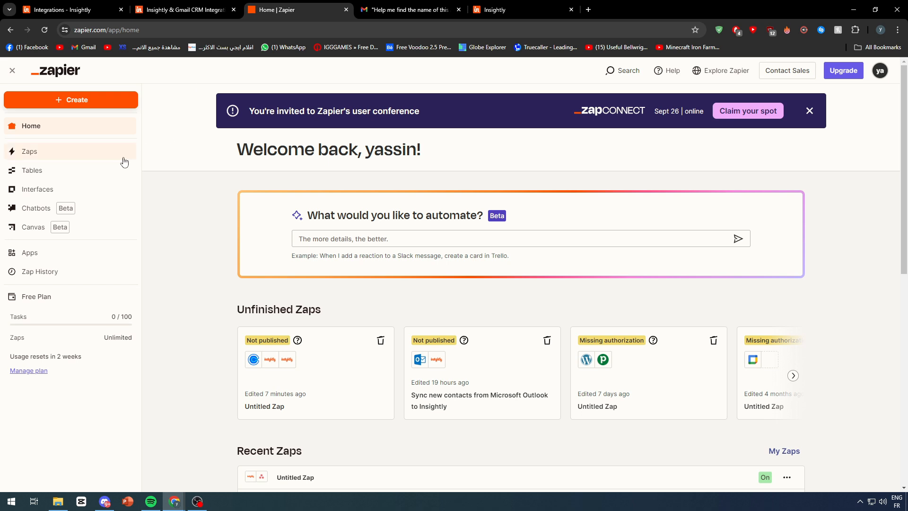
Step: Open the list of connected apps in Zapier and search it for "insightly"
click(45, 261)
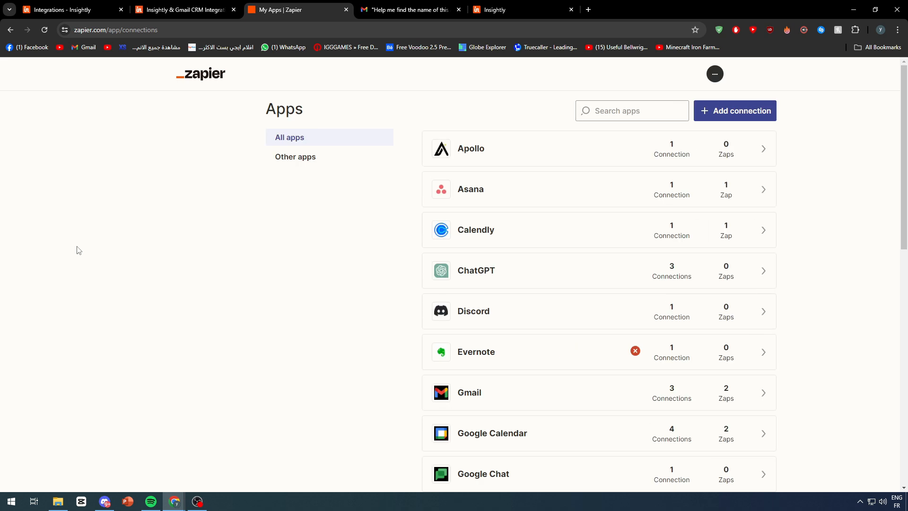
click(653, 115)
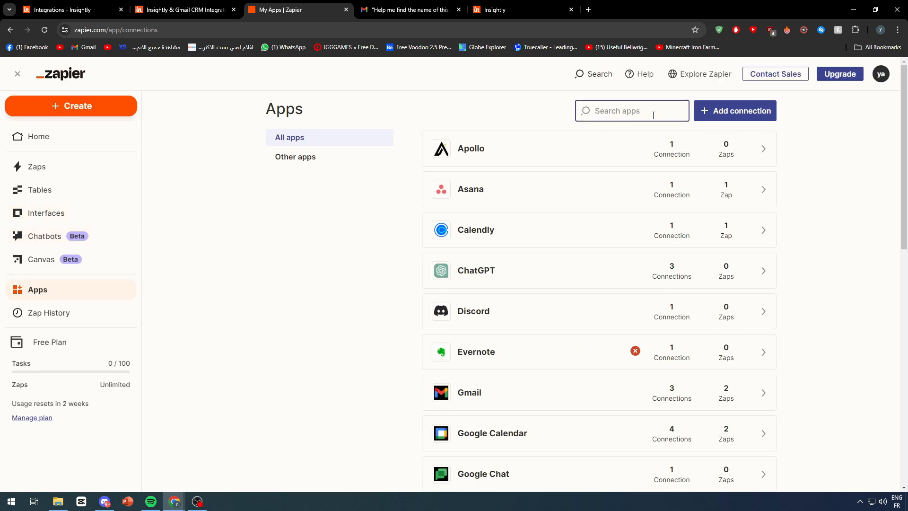
text(insightly)
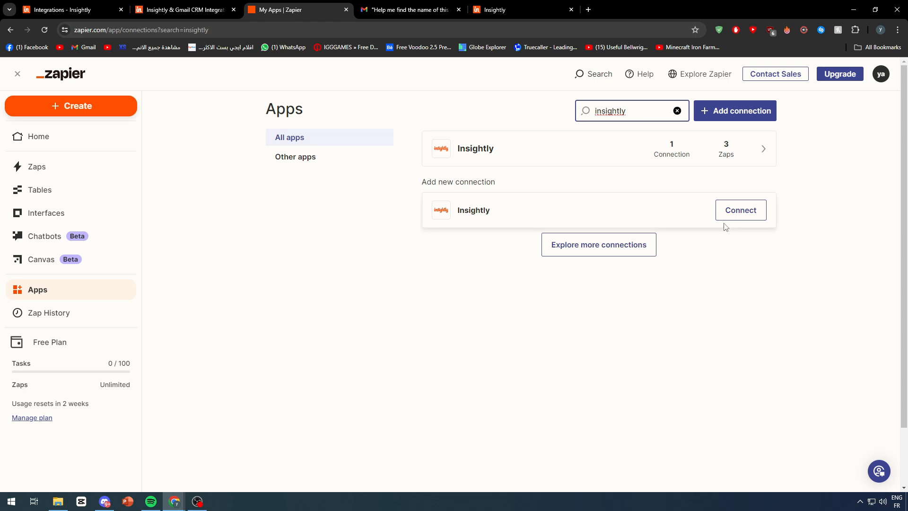
text(-)
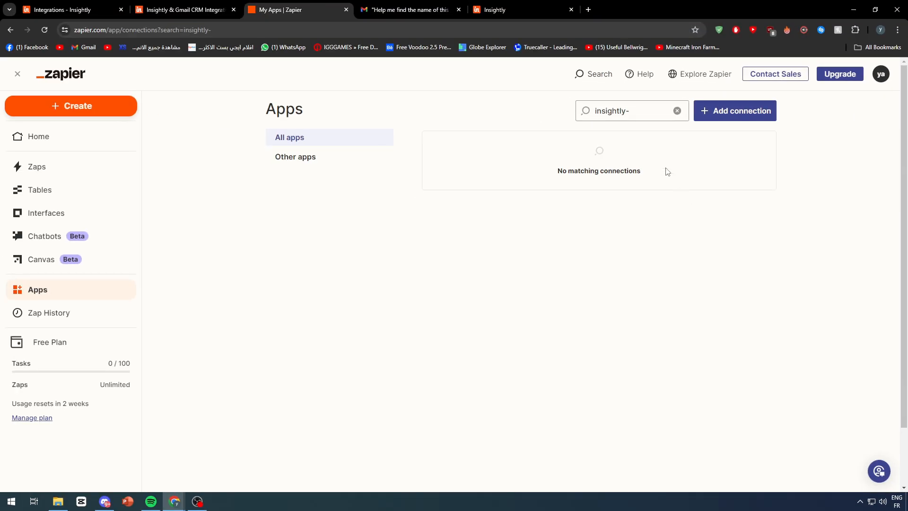
key(BackSpace)
Step: Start a new Insightly connection, find the API key in the Insightly user settings, and return to the Zapier apps list
click(738, 211)
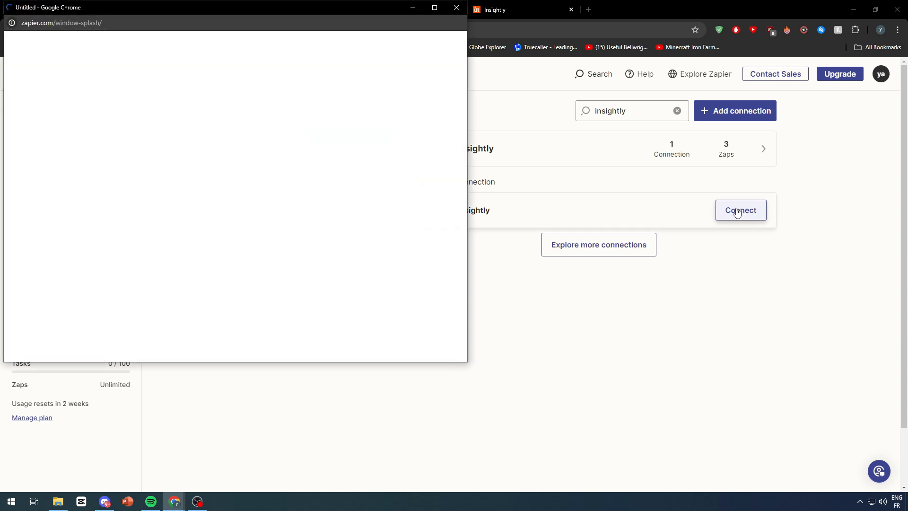
drag(300, 12, 573, 73)
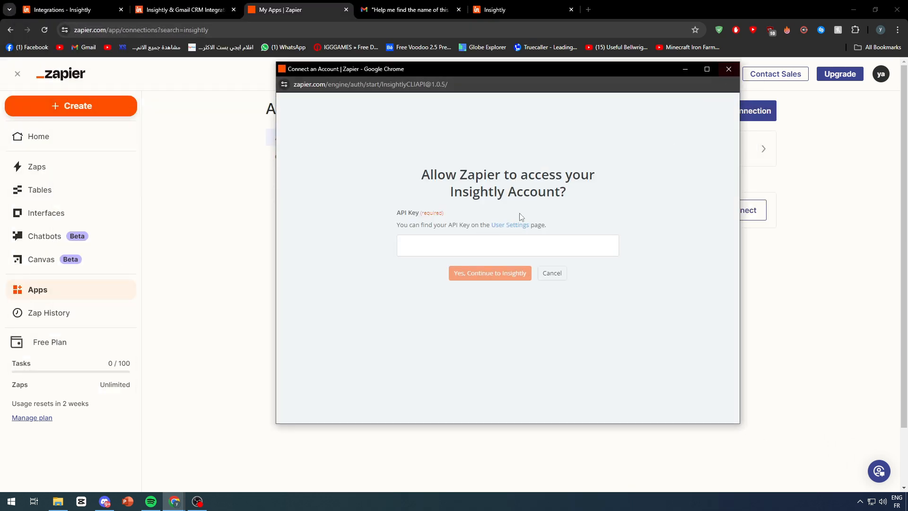
click(513, 225)
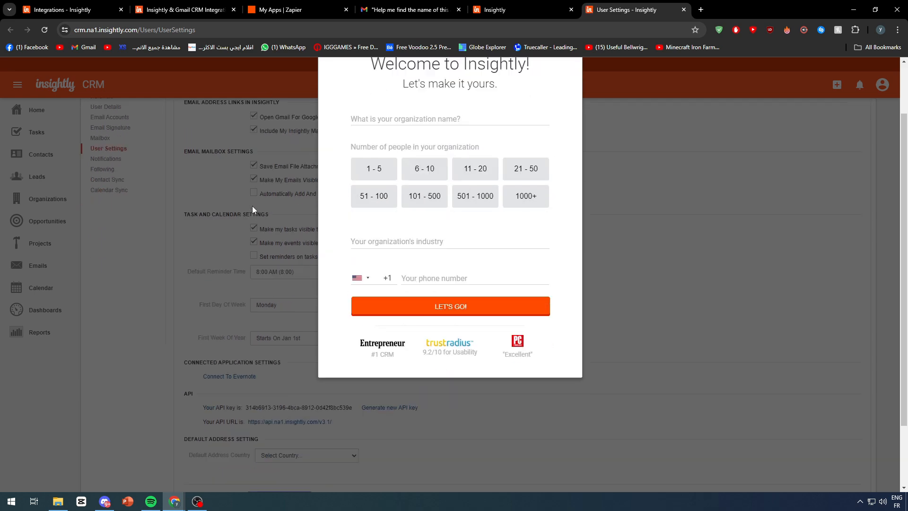
scroll(313, 342, down, 2)
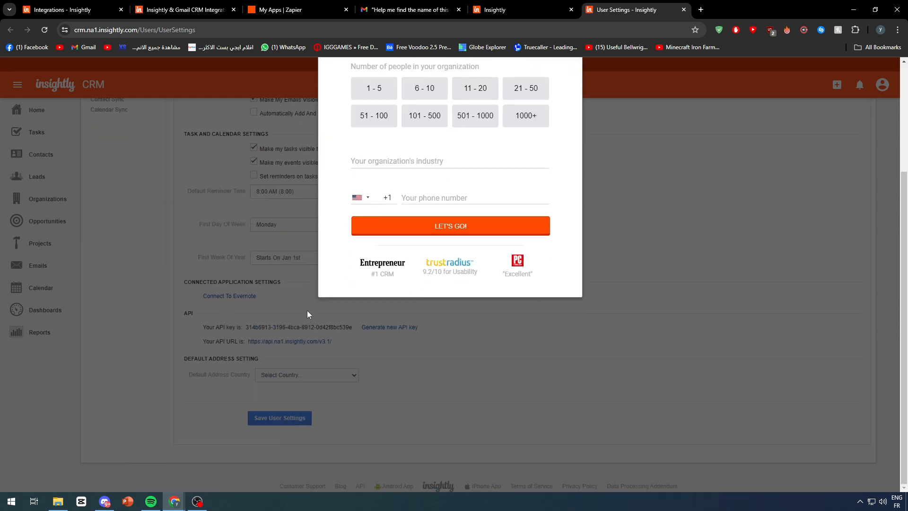
click(683, 9)
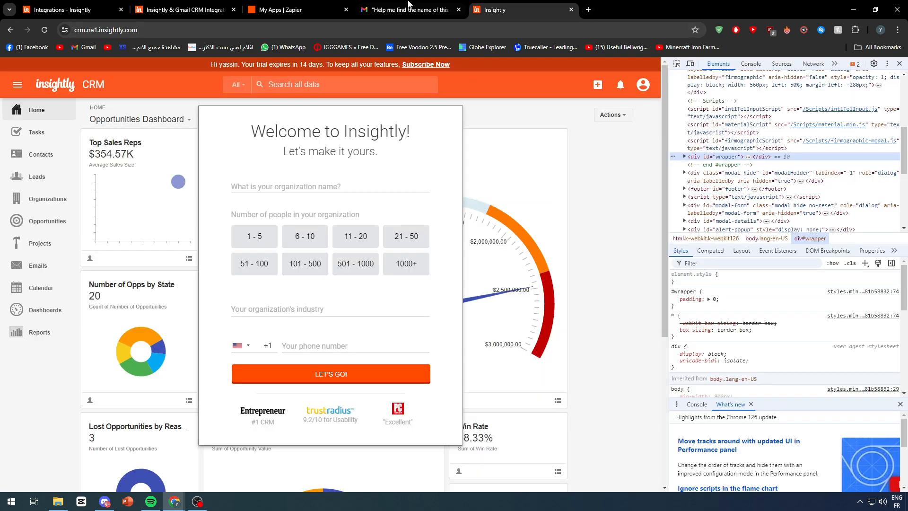
click(177, 6)
click(279, 6)
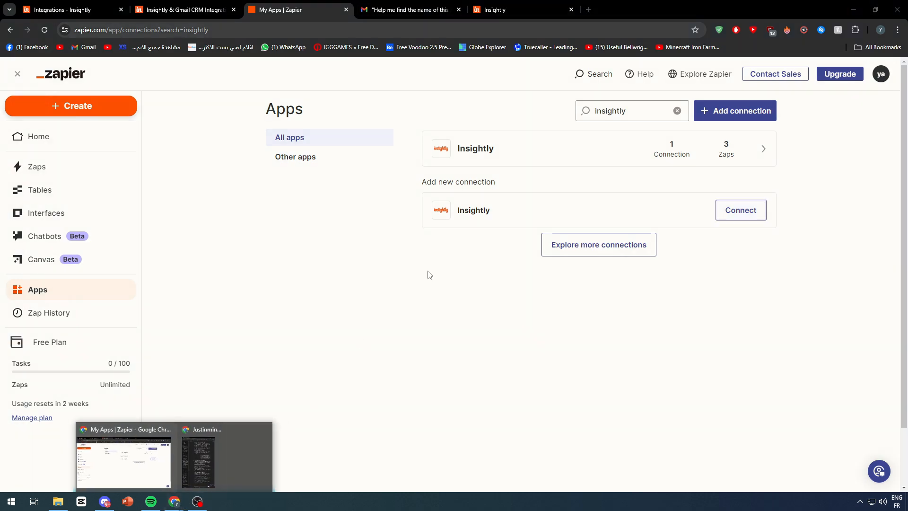
Step: Open the existing Insightly app connections and test the connected account
click(528, 178)
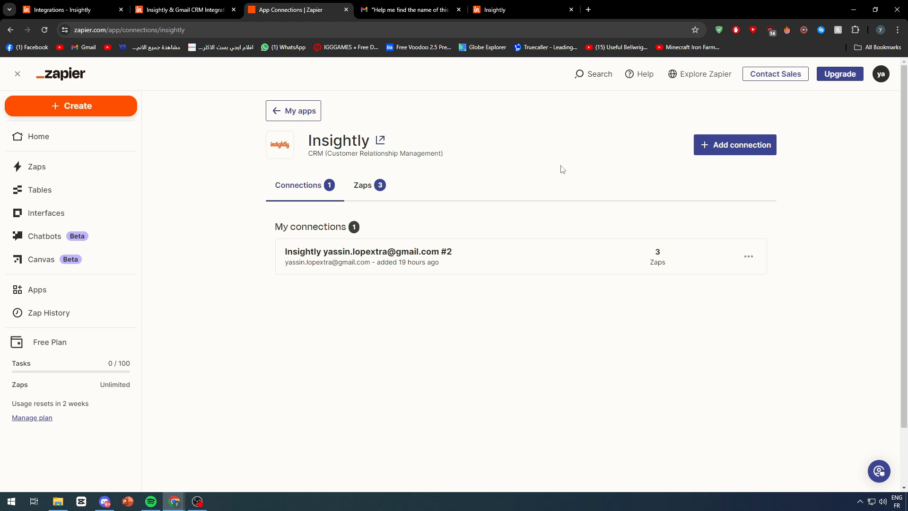
click(749, 256)
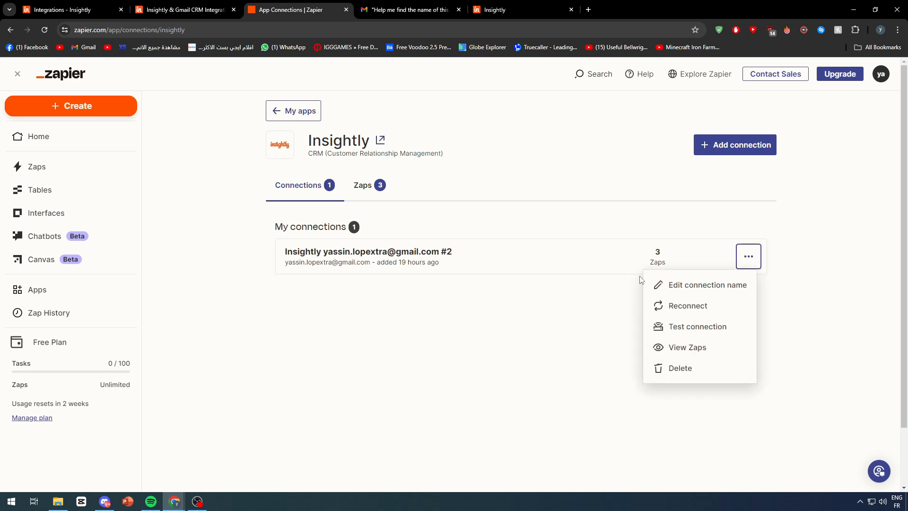
click(728, 327)
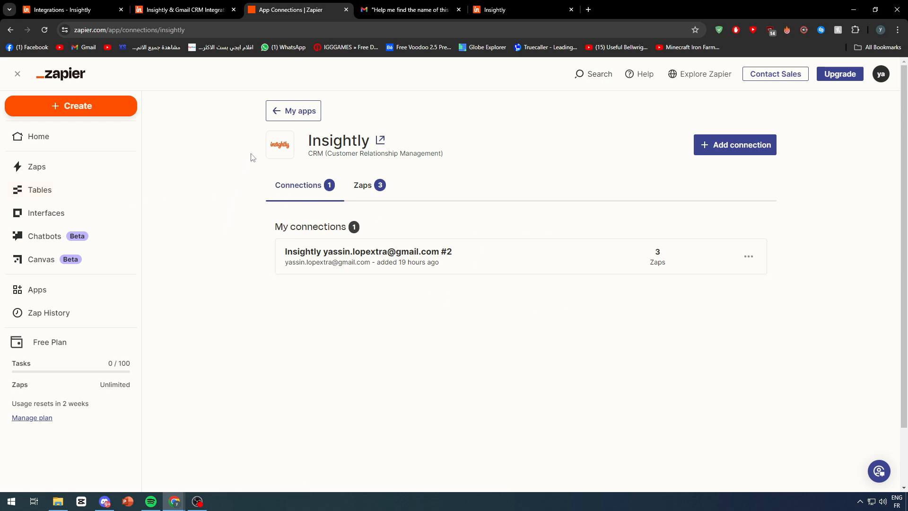
Step: Return to the apps list, search for "gmail", and view the existing Gmail connections
click(265, 118)
click(632, 110)
text(gmail)
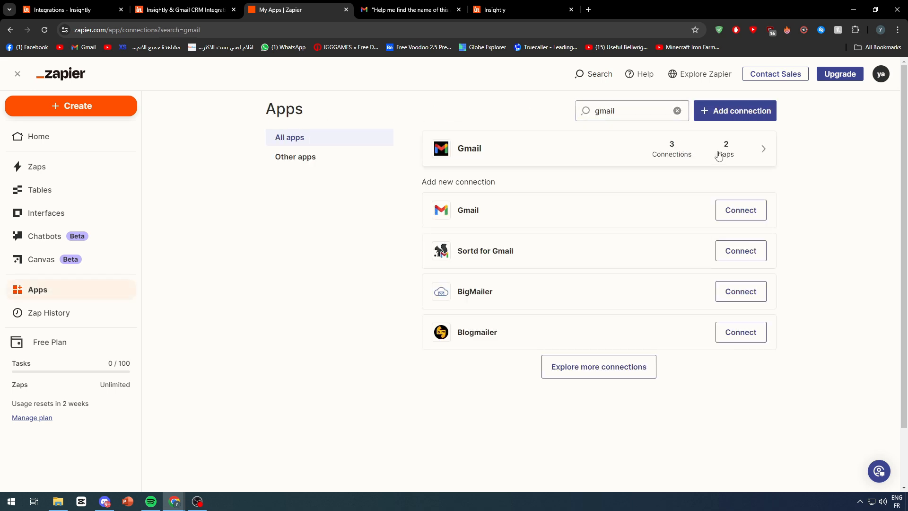
click(759, 152)
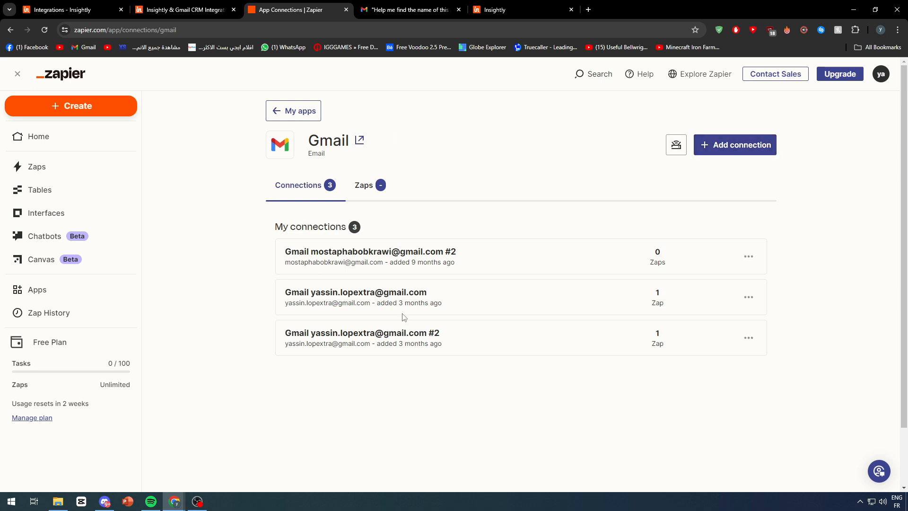
Step: Create a new blank Zap from the Zapier home page
click(53, 105)
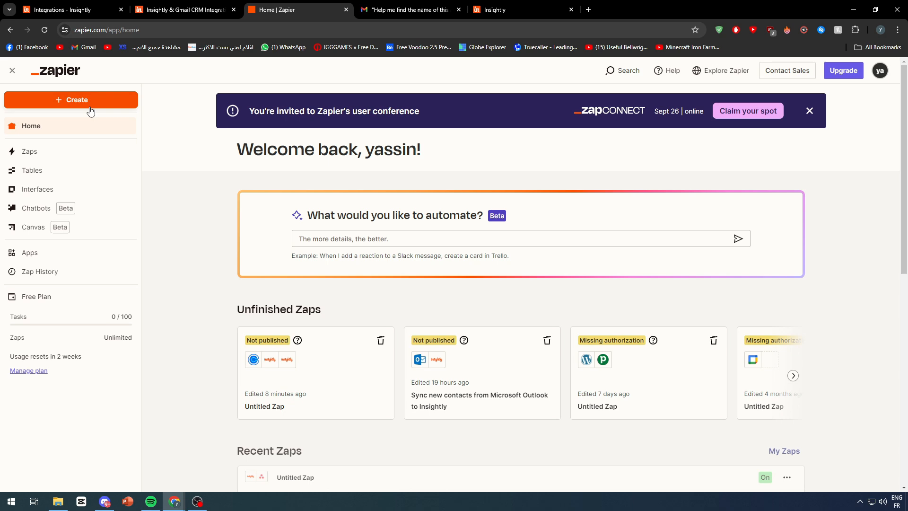
click(63, 100)
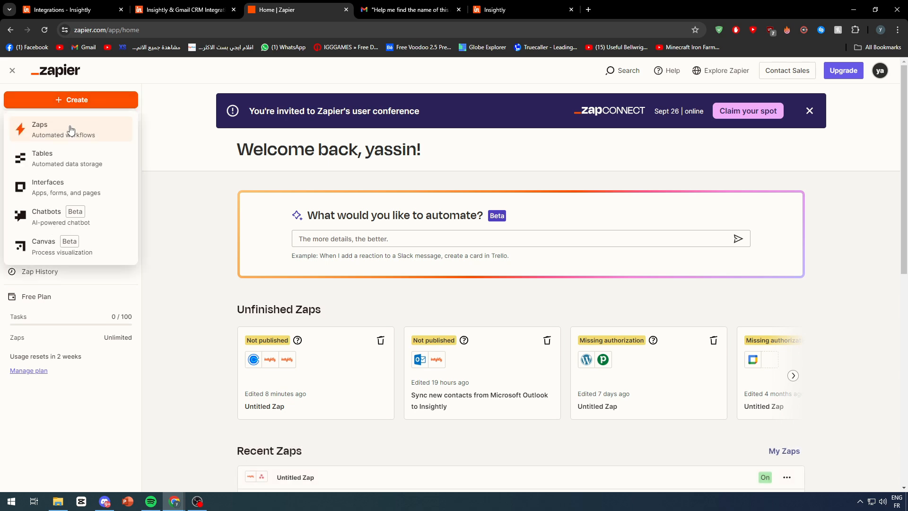
click(100, 200)
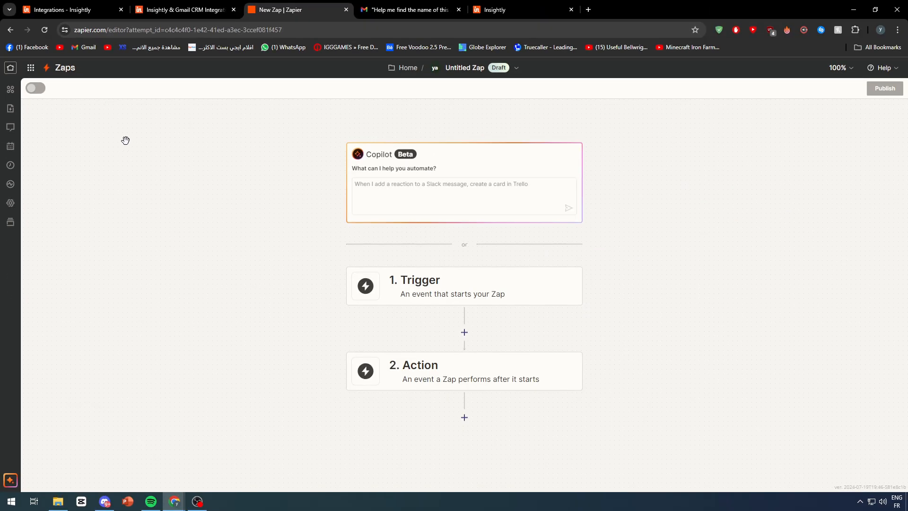
Step: Ask Copilot to "connect gmail with insightly" and close the Copilot chat without adding its suggested steps
click(407, 230)
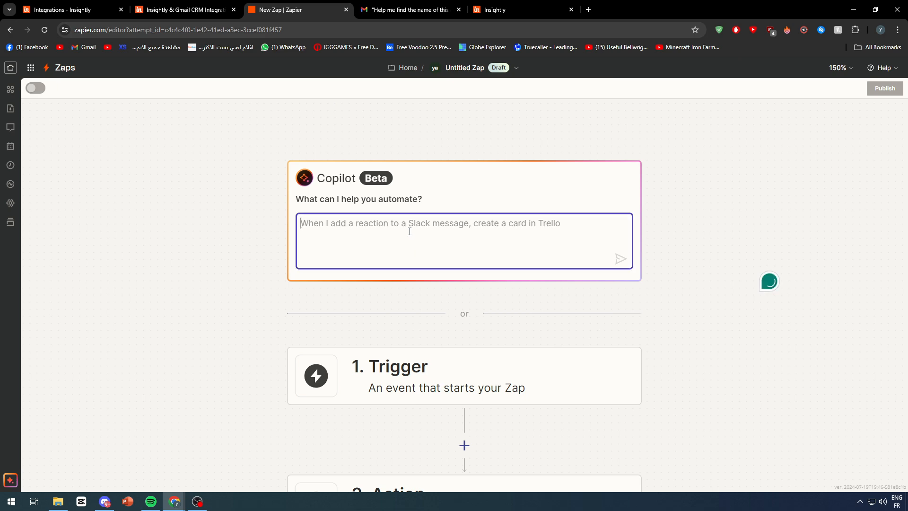
text(w)
key(BackSpace)
text(connect gmail with)
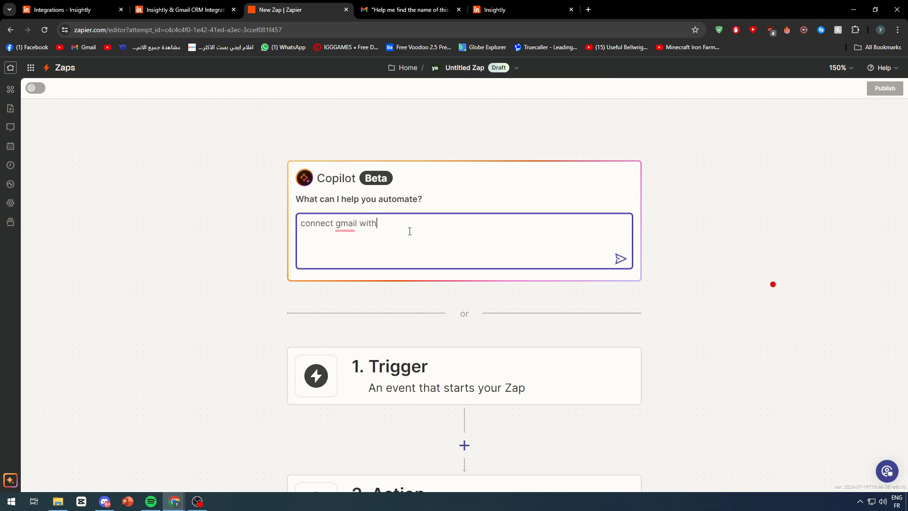
text(ly)
key(Return)
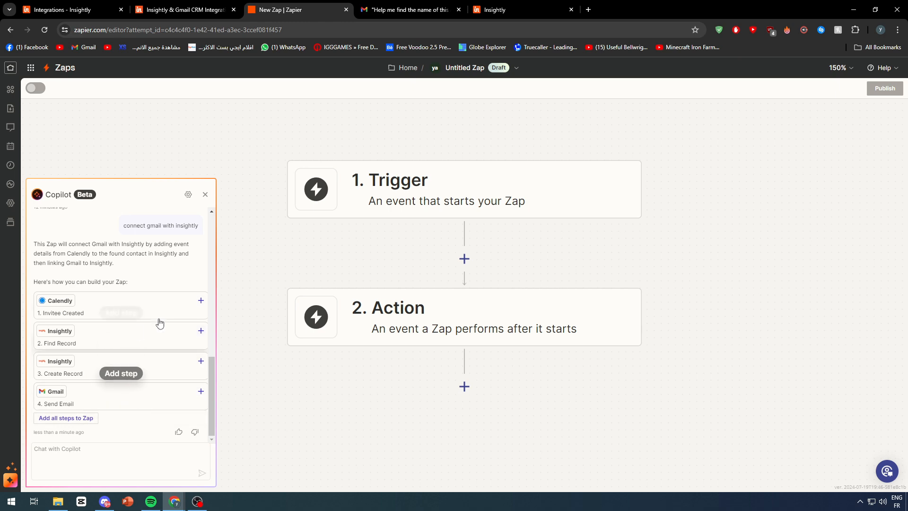
click(122, 458)
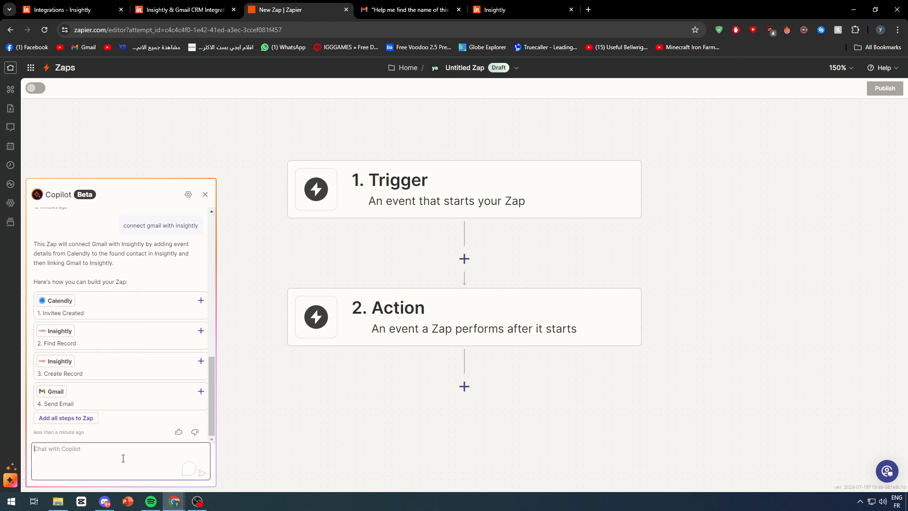
click(205, 194)
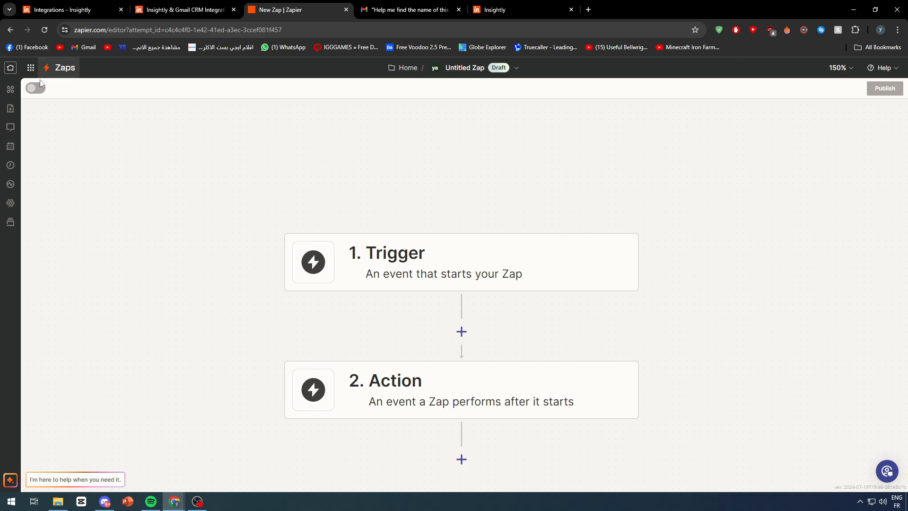
Step: Return to the Zaps list and create another blank Zap
click(59, 68)
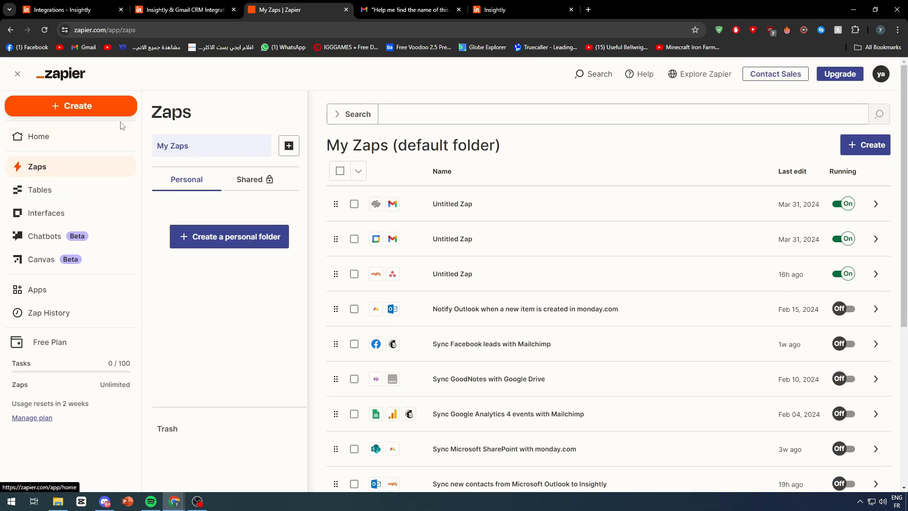
click(88, 106)
click(80, 137)
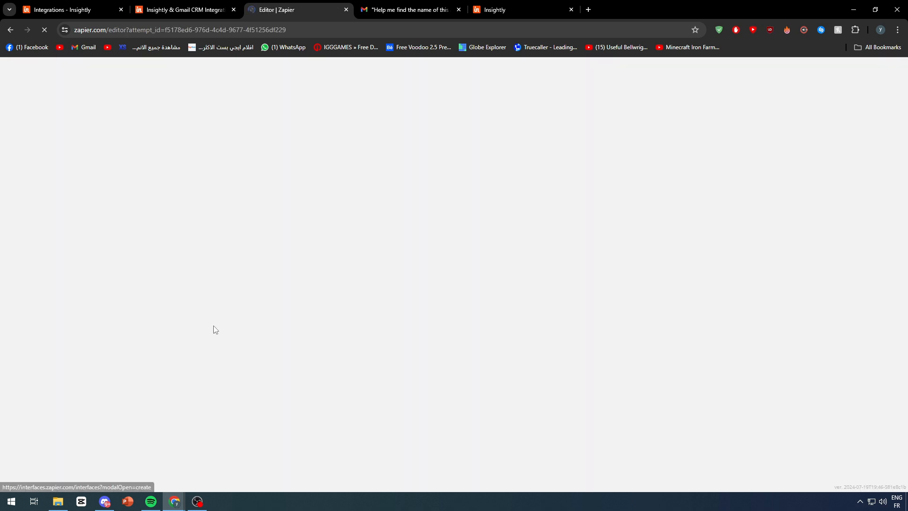
Step: Open the Copilot chat in the new Zap, review the earlier conversation, and reset the chat
click(10, 480)
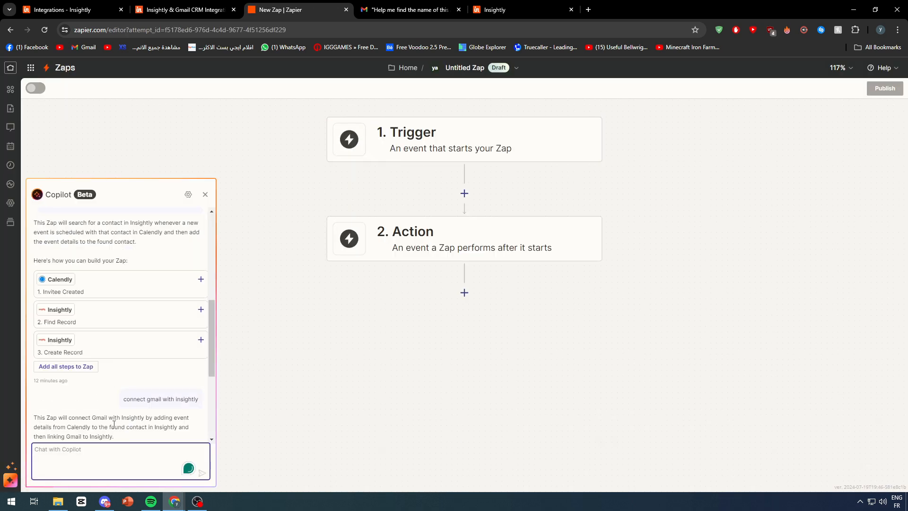
scroll(206, 239, up, 5)
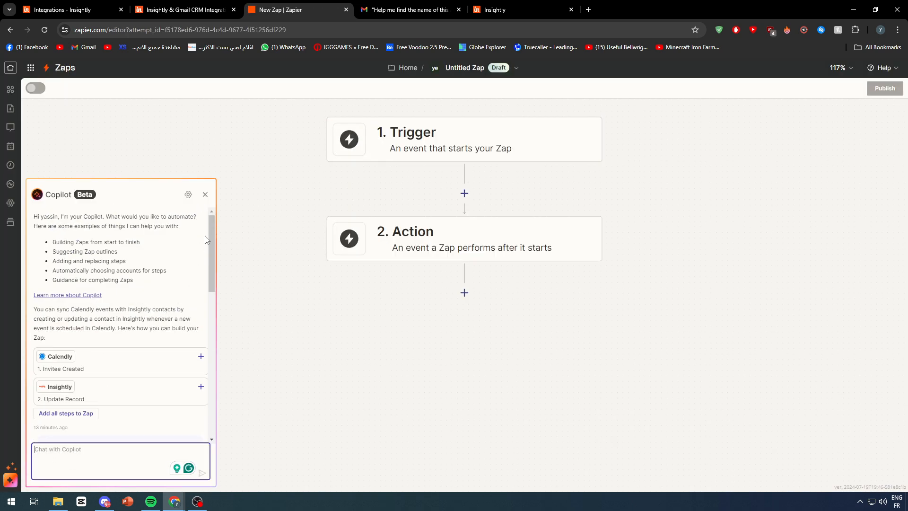
click(188, 194)
click(170, 213)
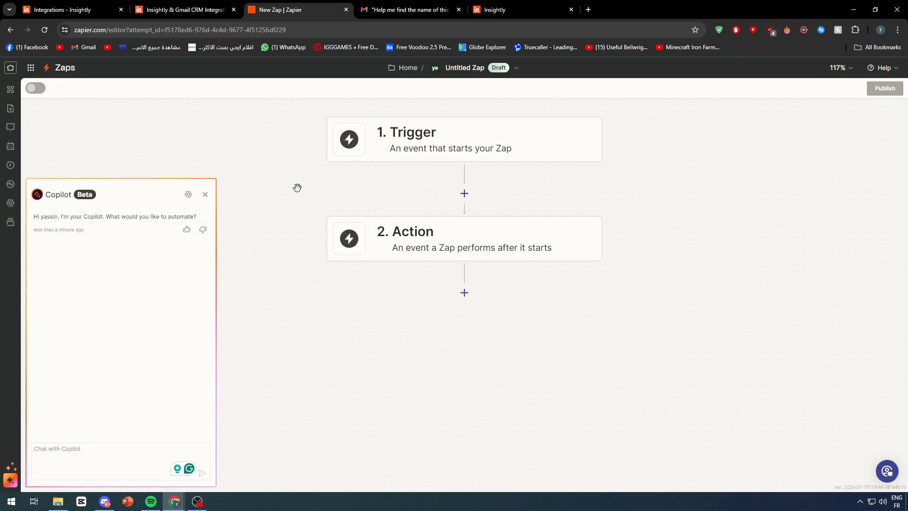
drag(297, 188, 306, 258)
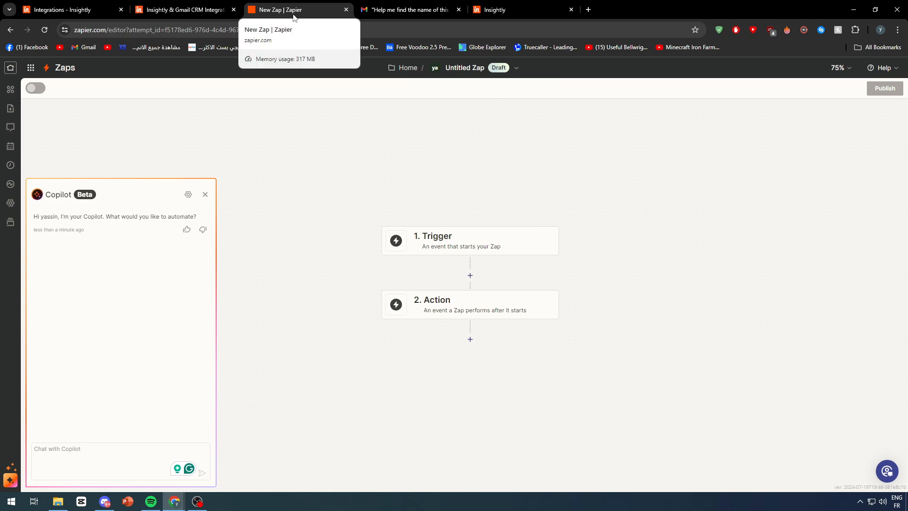
Step: Revisit the Insightly integrations page and the open Gmail message with the Insightly sidebar
click(94, 11)
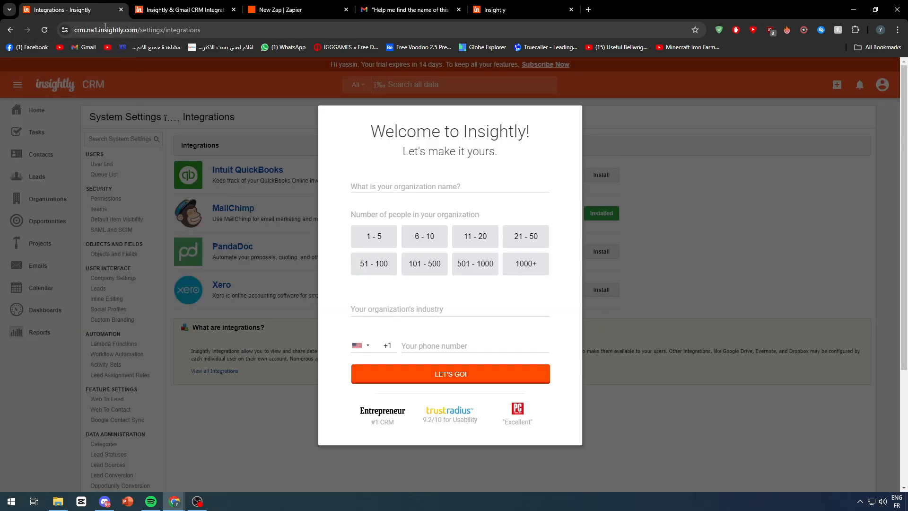
click(407, 9)
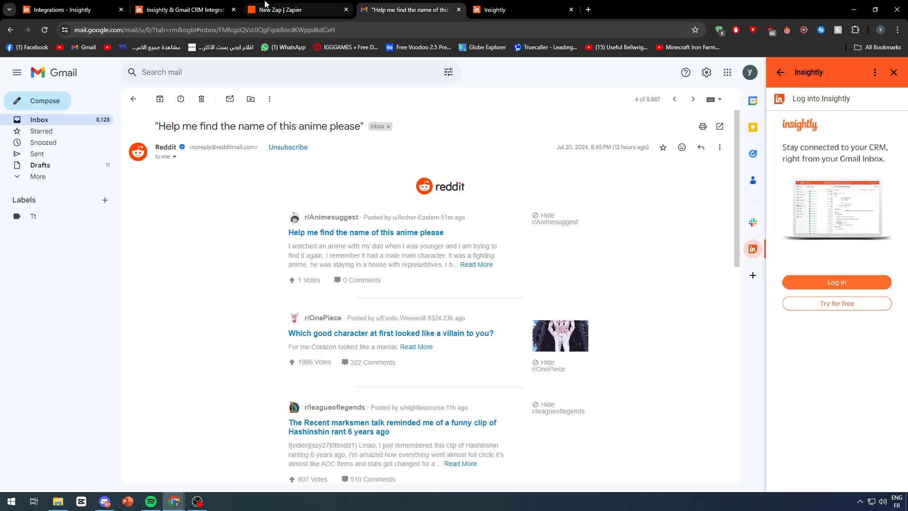